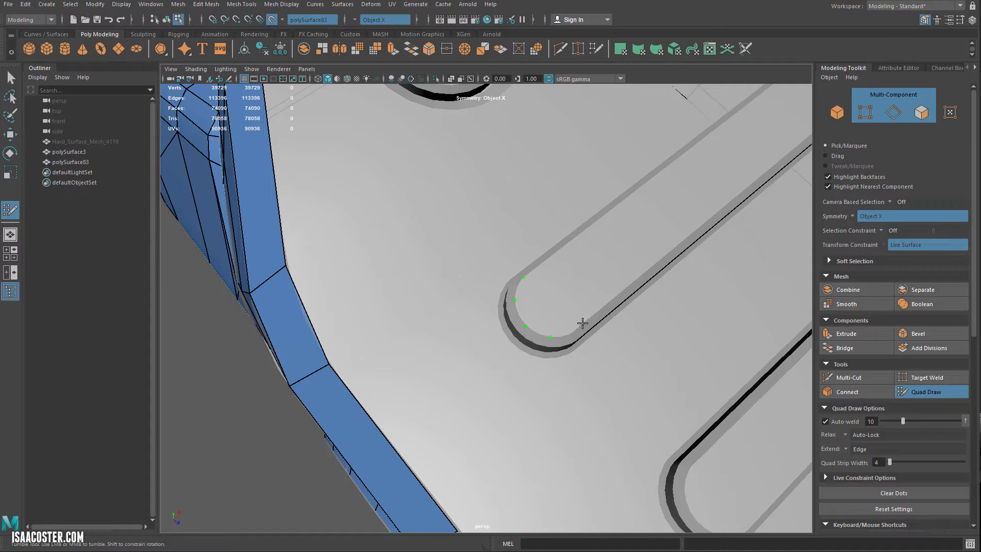
# Fill two Quad Draw faces between the dots inside the rounded end of the uppermost slot.
pyautogui.keyDown('shift'); pyautogui.click(554, 317); pyautogui.keyUp('shift')
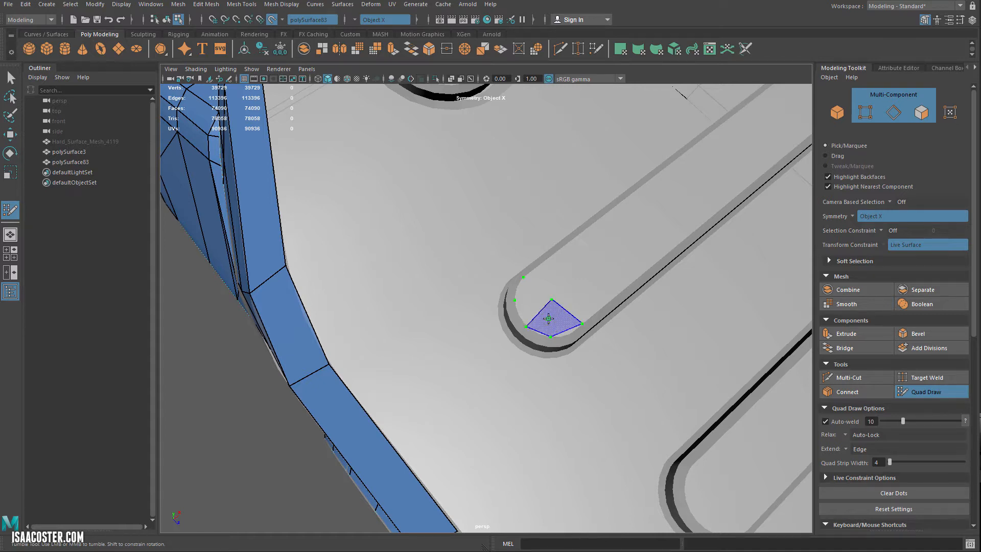
pyautogui.keyDown('shift'); pyautogui.click(531, 301); pyautogui.keyUp('shift')
pyautogui.keyDown('shift'); pyautogui.click(516, 351); pyautogui.keyUp('shift')
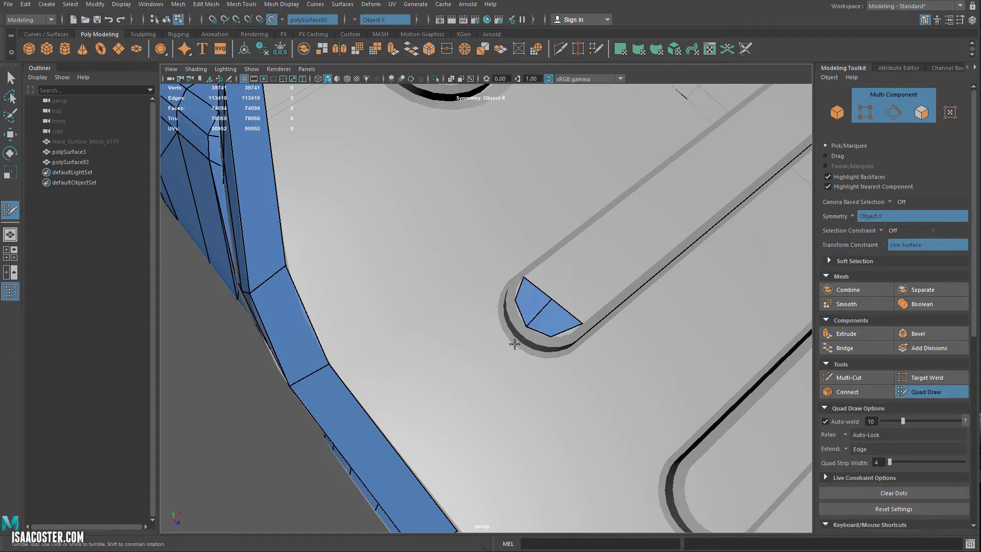
# Place dots around the outer rim of the uppermost slot's rounded end and fill a ring of quads joining them to the inner faces.
pyautogui.click(514, 346)
pyautogui.keyDown('alt'); pyautogui.moveTo(545, 389); pyautogui.dragTo(587, 403); pyautogui.keyUp('alt')
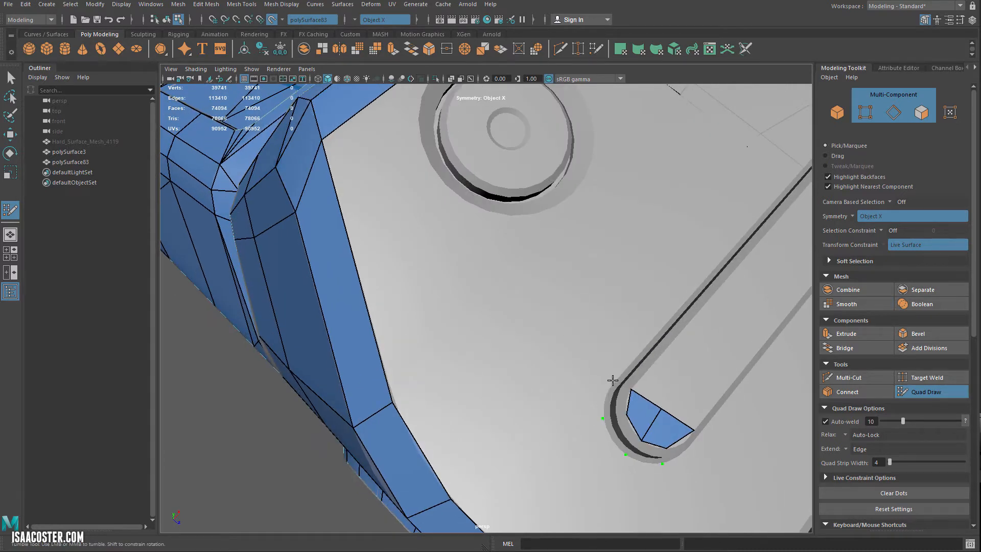
pyautogui.keyDown('shift'); pyautogui.click(615, 400); pyautogui.keyUp('shift')
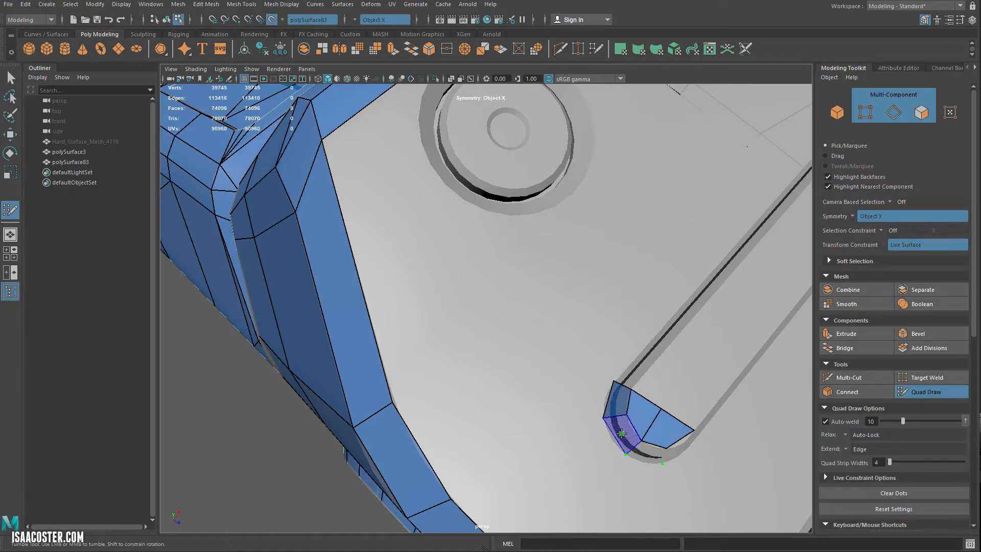
pyautogui.keyDown('shift'); pyautogui.click(648, 452); pyautogui.keyUp('shift')
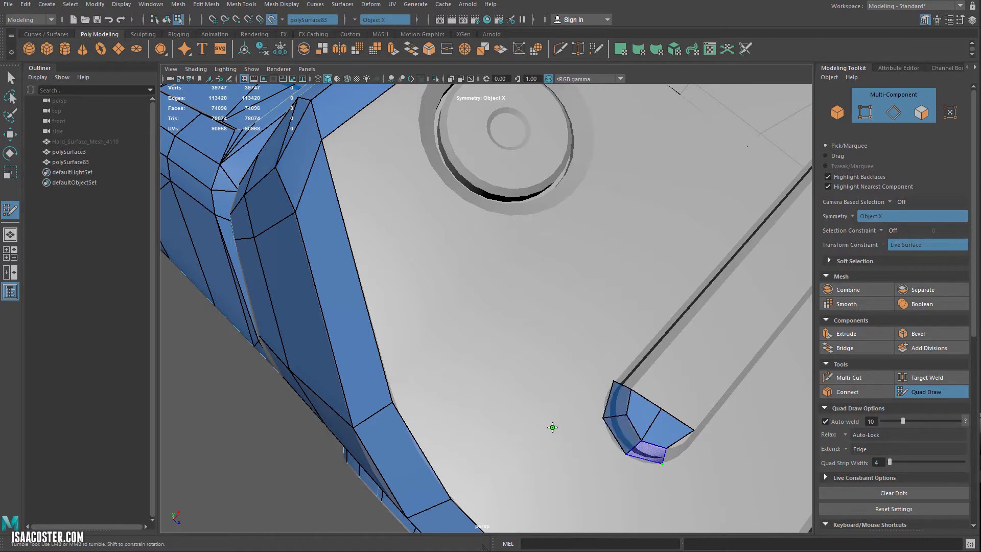
pyautogui.keyDown('shift'); pyautogui.click(536, 422); pyautogui.keyUp('shift')
pyautogui.keyDown('alt'); pyautogui.moveTo(528, 413); pyautogui.dragTo(444, 279); pyautogui.keyUp('alt')
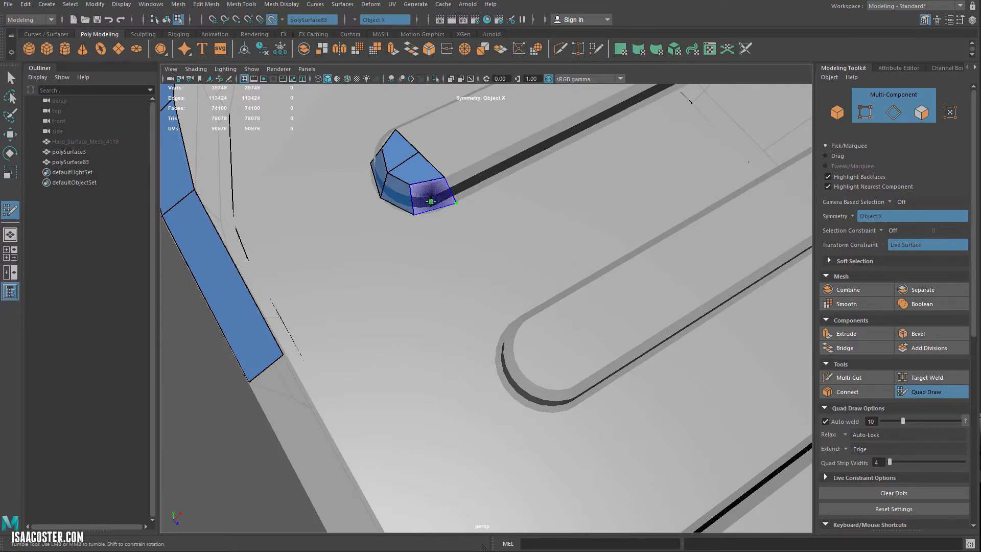
pyautogui.keyDown('shift'); pyautogui.click(454, 210); pyautogui.keyUp('shift')
pyautogui.keyDown('alt'); pyautogui.moveTo(453, 212); pyautogui.dragTo(491, 302); pyautogui.keyUp('alt')
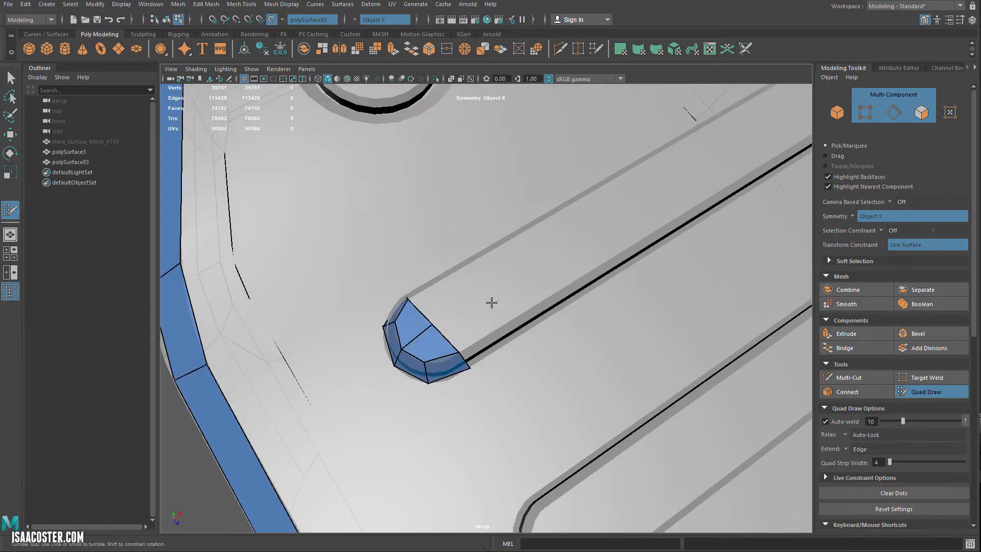
# Adjust the vertices at the open end of the uppermost slot's cap so they line up with the slot's borders.
pyautogui.moveTo(471, 367); pyautogui.dragTo(493, 379)
pyautogui.keyDown('alt'); pyautogui.moveTo(493, 379); pyautogui.dragTo(491, 359, button='middle'); pyautogui.keyUp('alt')
pyautogui.keyDown('alt'); pyautogui.moveTo(491, 360); pyautogui.dragTo(415, 354); pyautogui.keyUp('alt')
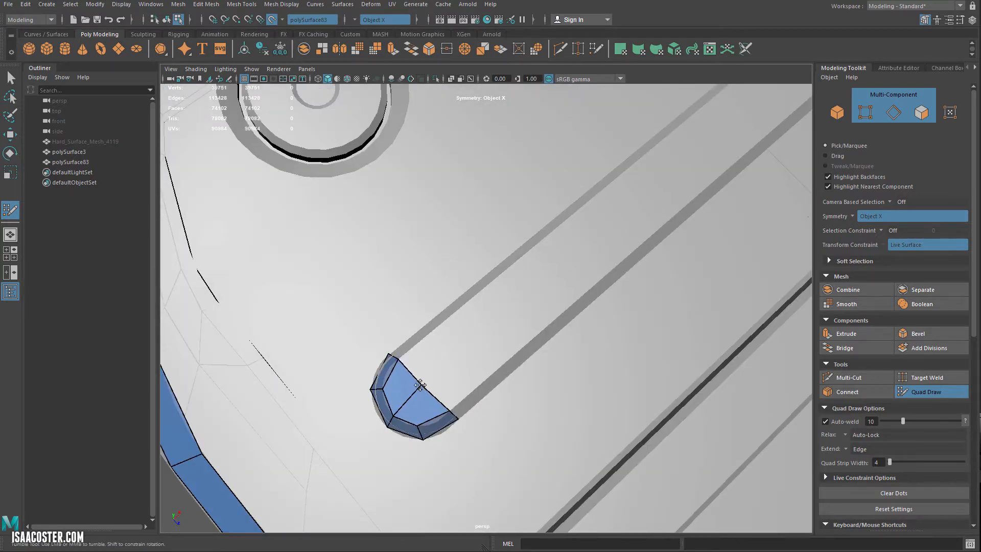
pyautogui.keyDown('alt'); pyautogui.moveTo(412, 361); pyautogui.dragTo(395, 377); pyautogui.keyUp('alt')
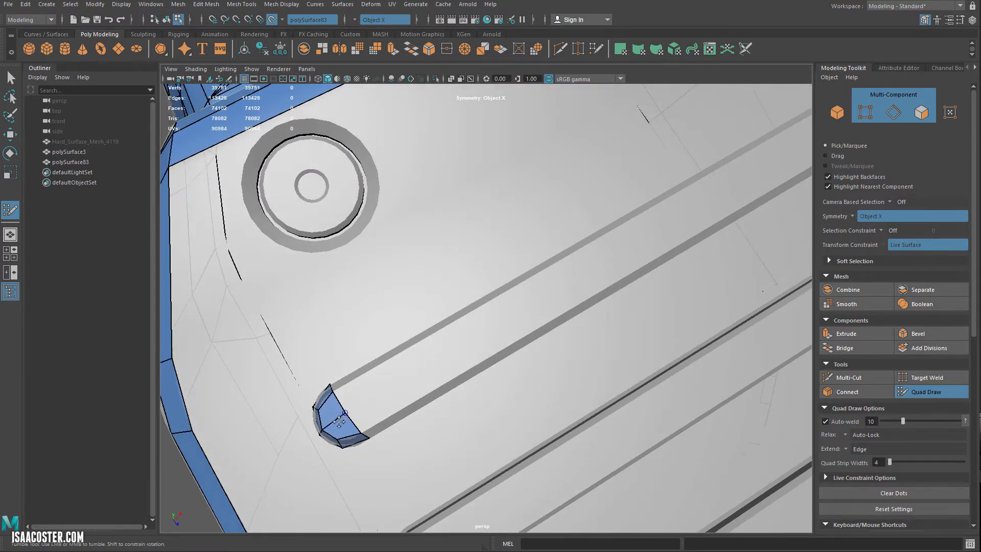
pyautogui.keyDown('alt'); pyautogui.moveTo(329, 421); pyautogui.dragTo(370, 451); pyautogui.keyUp('alt')
pyautogui.keyDown('ctrl'); pyautogui.click(369, 451); pyautogui.keyUp('ctrl')
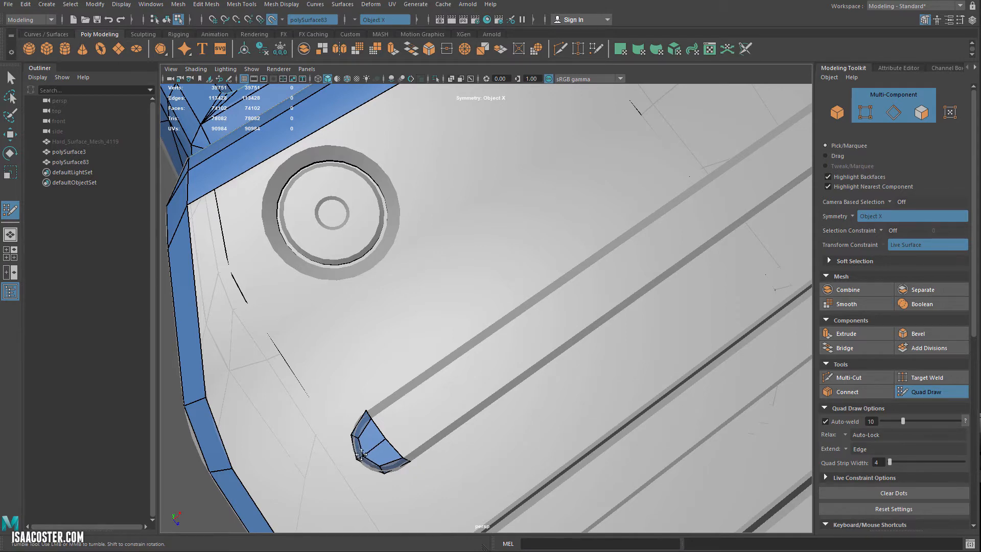
pyautogui.scroll(-2, 405, 440)
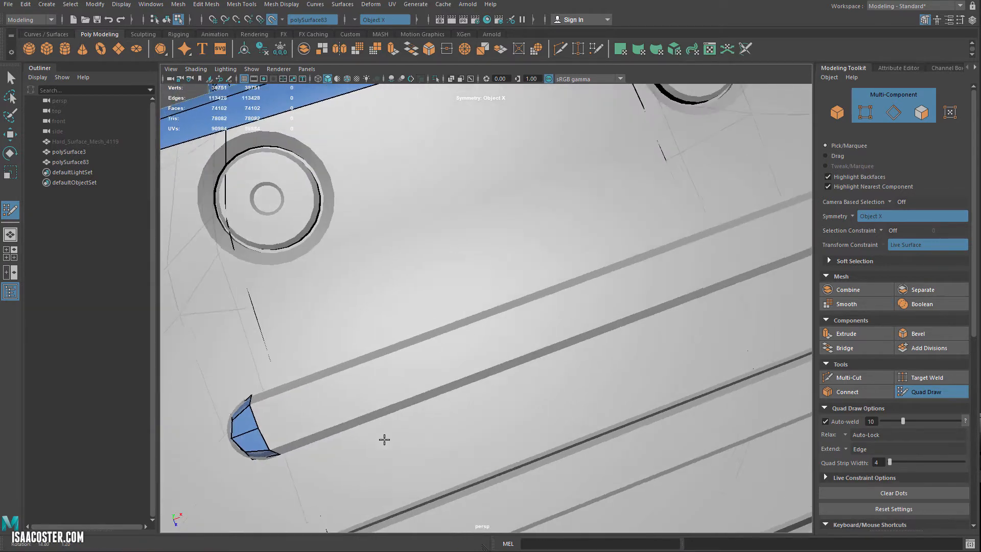
pyautogui.keyDown('alt'); pyautogui.moveTo(383, 438); pyautogui.dragTo(354, 407); pyautogui.keyUp('alt')
pyautogui.scroll(2, 354, 407)
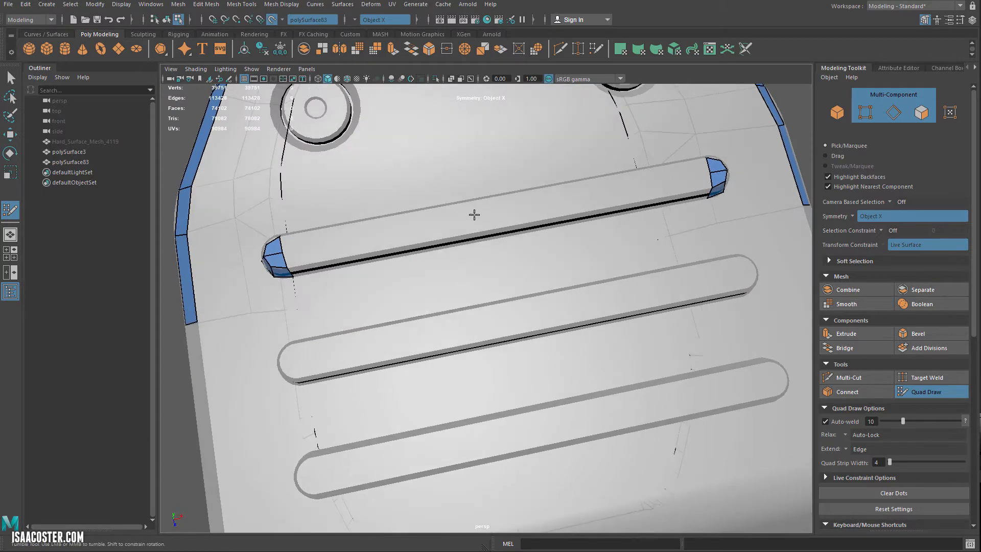
pyautogui.scroll(-2, 455, 217)
pyautogui.scroll(3, 467, 263)
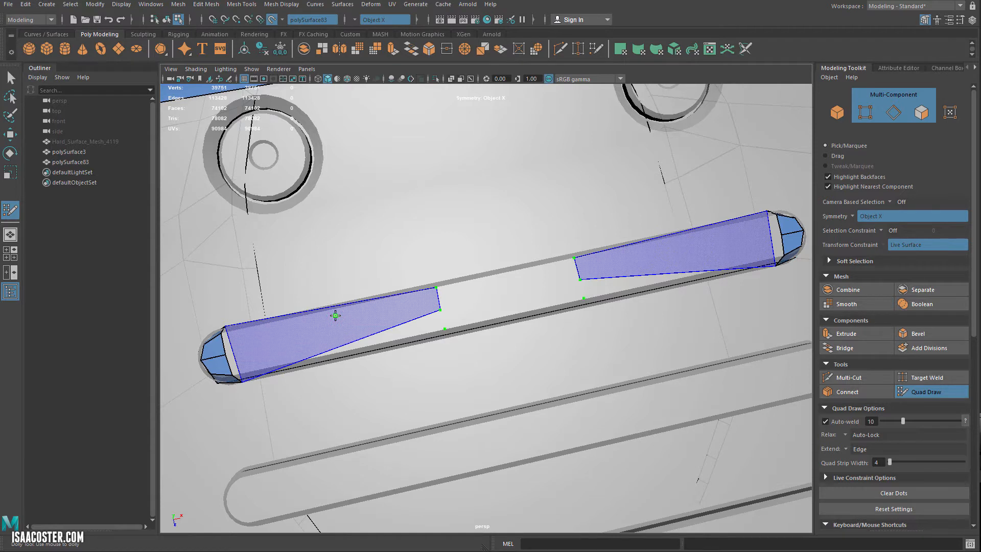
pyautogui.moveTo(335, 315)
pyautogui.keyDown('alt'); pyautogui.mouseDown()
pyautogui.moveTo(373, 320)
pyautogui.moveTo(324, 306)
pyautogui.mouseUp(); pyautogui.keyUp('alt')
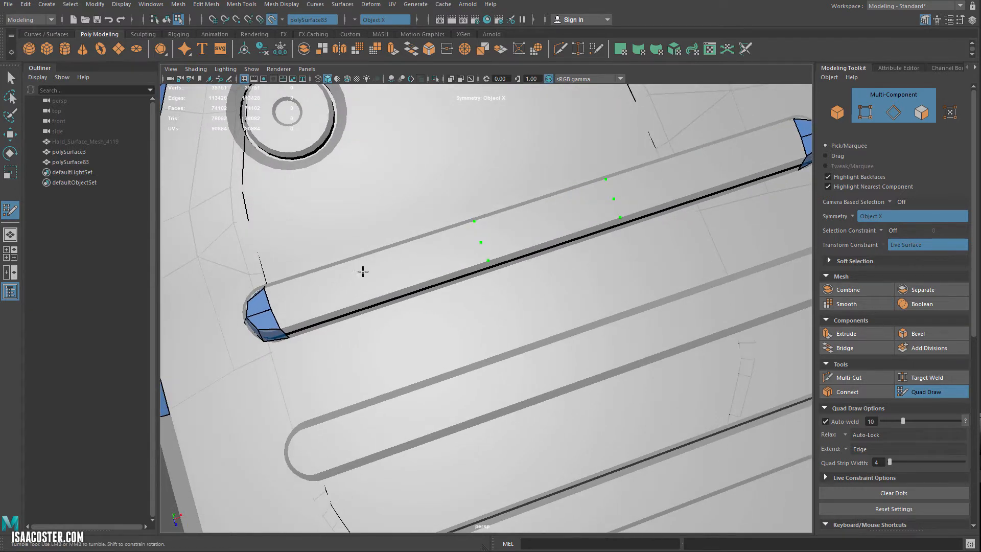
pyautogui.keyDown('alt'); pyautogui.moveTo(433, 263); pyautogui.dragTo(538, 263); pyautogui.keyUp('alt')
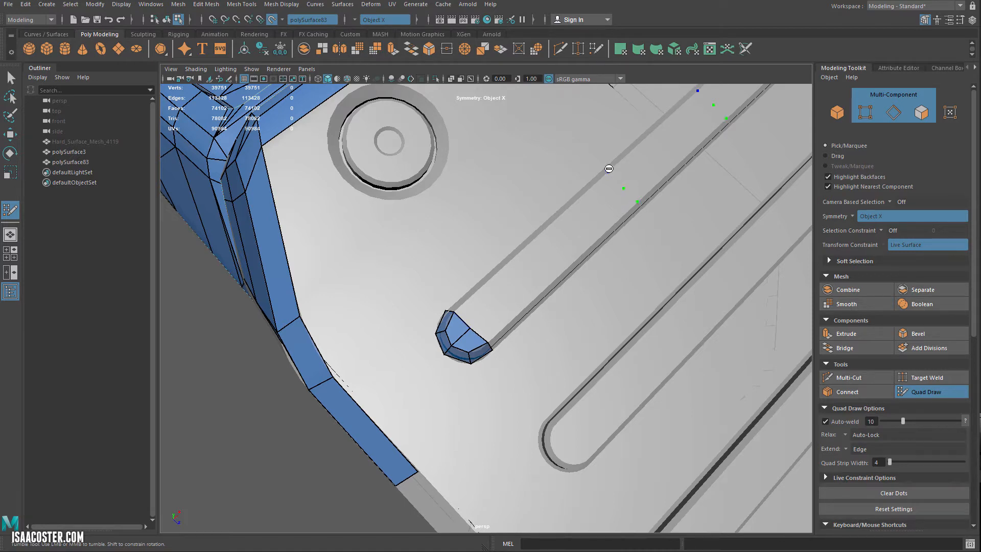
pyautogui.click(637, 202)
pyautogui.keyDown('alt'); pyautogui.moveTo(636, 208); pyautogui.dragTo(583, 303); pyautogui.keyUp('alt')
pyautogui.scroll(3, 604, 323)
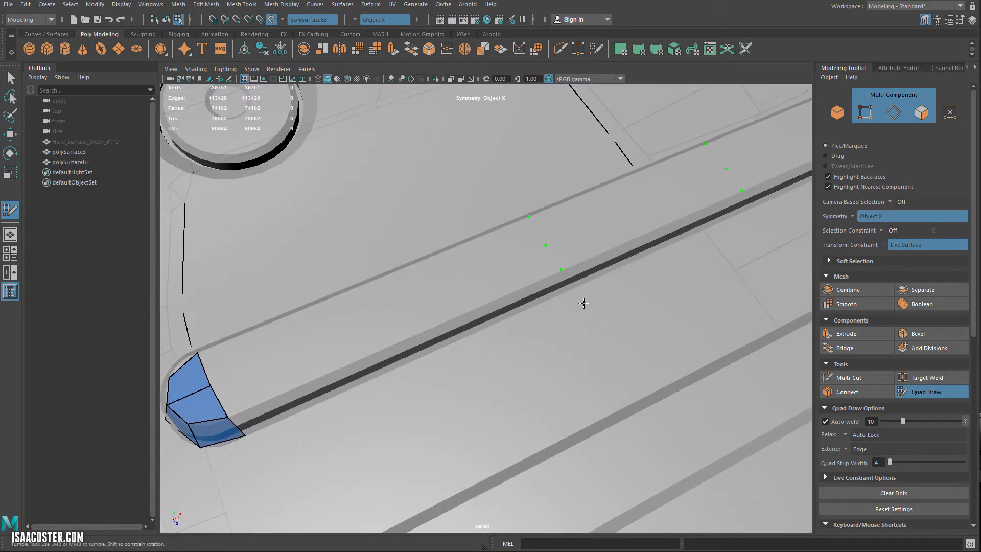
pyautogui.keyDown('ctrl'); pyautogui.keyDown('shift'); pyautogui.click(561, 270); pyautogui.keyUp('shift'); pyautogui.keyUp('ctrl')
pyautogui.scroll(-4, 569, 252)
pyautogui.keyDown('alt'); pyautogui.moveTo(576, 252); pyautogui.dragTo(495, 265); pyautogui.keyUp('alt')
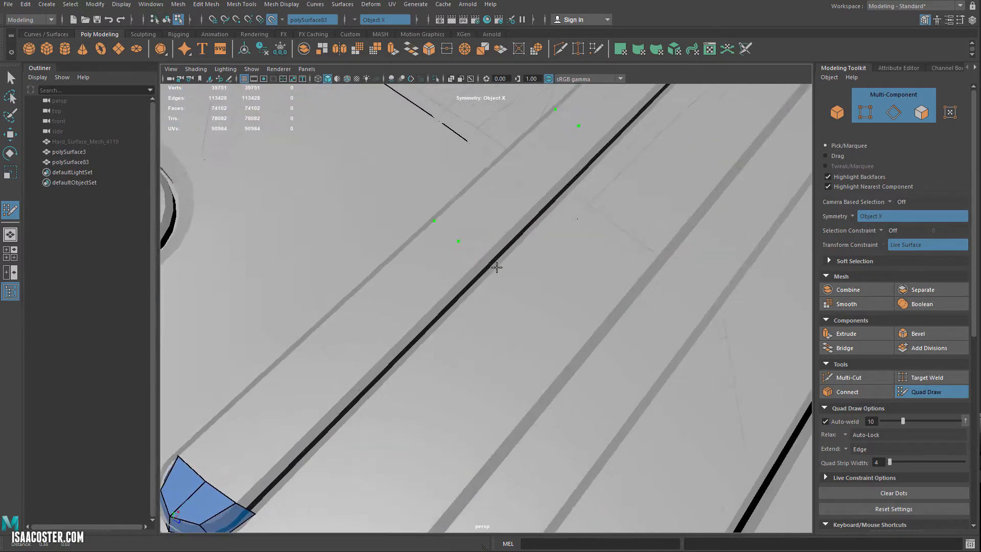
pyautogui.keyDown('alt'); pyautogui.moveTo(495, 265); pyautogui.dragTo(497, 312, button='middle'); pyautogui.keyUp('alt')
pyautogui.scroll(3, 497, 313)
pyautogui.scroll(1, 497, 313)
pyautogui.keyDown('ctrl'); pyautogui.keyDown('shift'); pyautogui.click(427, 276); pyautogui.keyUp('shift'); pyautogui.keyUp('ctrl')
pyautogui.keyDown('ctrl'); pyautogui.keyDown('shift'); pyautogui.click(377, 233); pyautogui.keyUp('shift'); pyautogui.keyUp('ctrl')
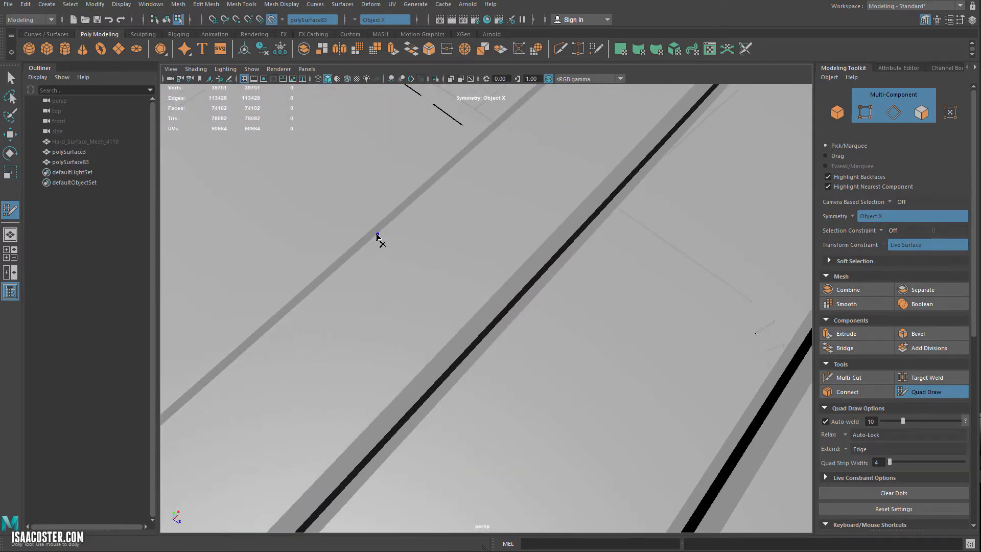
pyautogui.scroll(-6, 410, 298)
pyautogui.keyDown('alt'); pyautogui.moveTo(385, 267); pyautogui.dragTo(368, 328); pyautogui.keyUp('alt')
pyautogui.scroll(4, 304, 317)
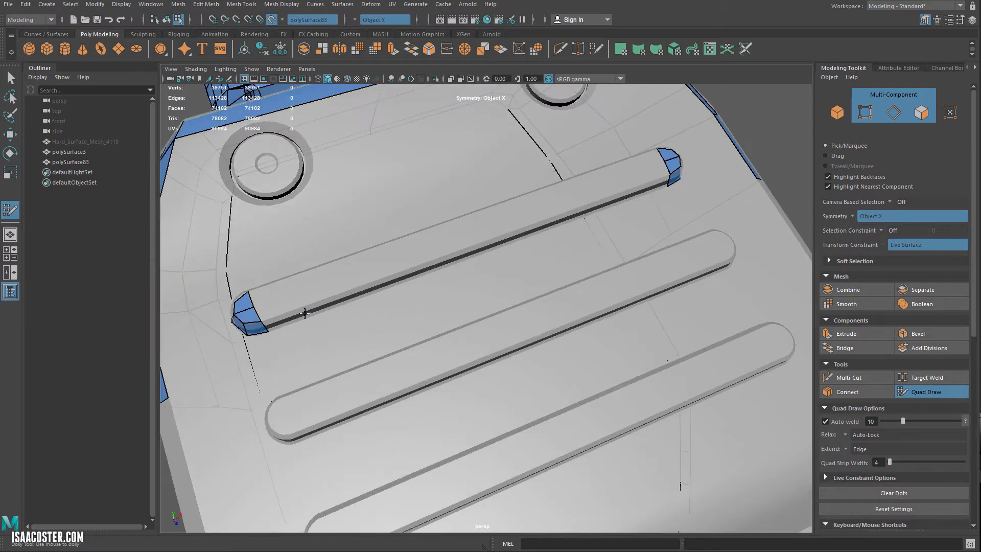
pyautogui.keyDown('ctrl'); pyautogui.click(266, 312); pyautogui.keyUp('ctrl')
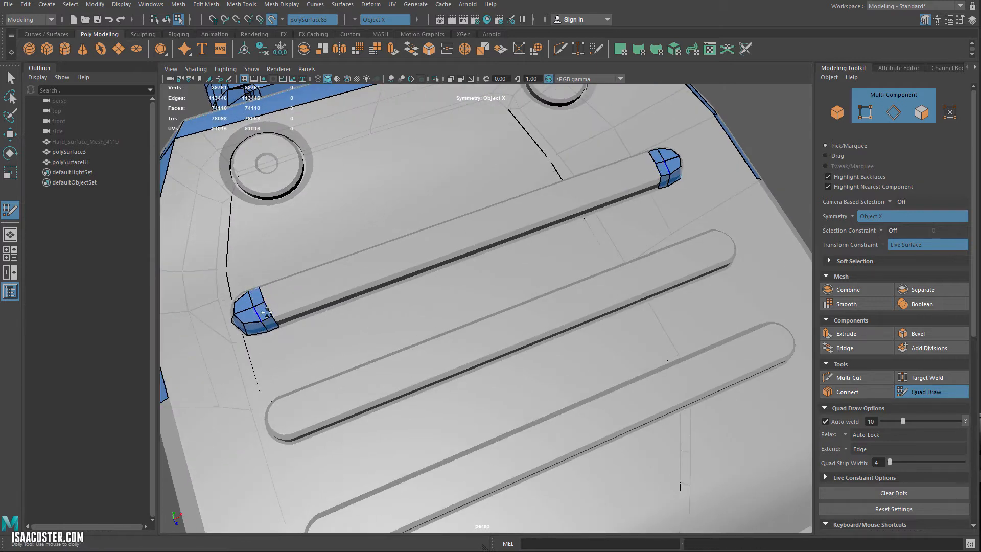
pyautogui.moveTo(270, 310); pyautogui.dragTo(267, 310)
pyautogui.hotkey('ctrl', 'z')
pyautogui.keyDown('ctrl'); pyautogui.keyDown('shift'); pyautogui.click(289, 308); pyautogui.keyUp('shift'); pyautogui.keyUp('ctrl')
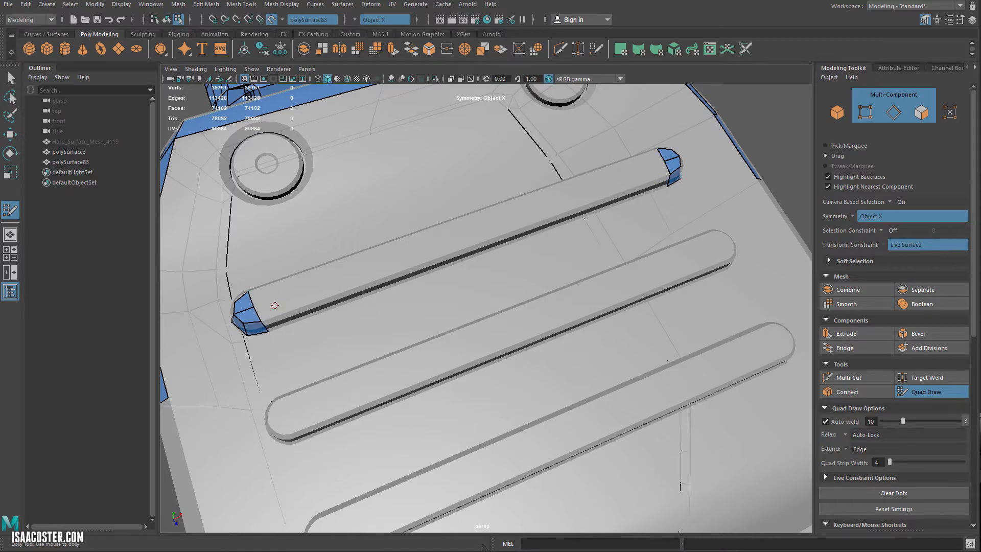
# Extend the cap's whole open edge along the uppermost slot until it meets the mirrored half at the symmetry line.
pyautogui.moveTo(267, 319); pyautogui.dragTo(474, 234)
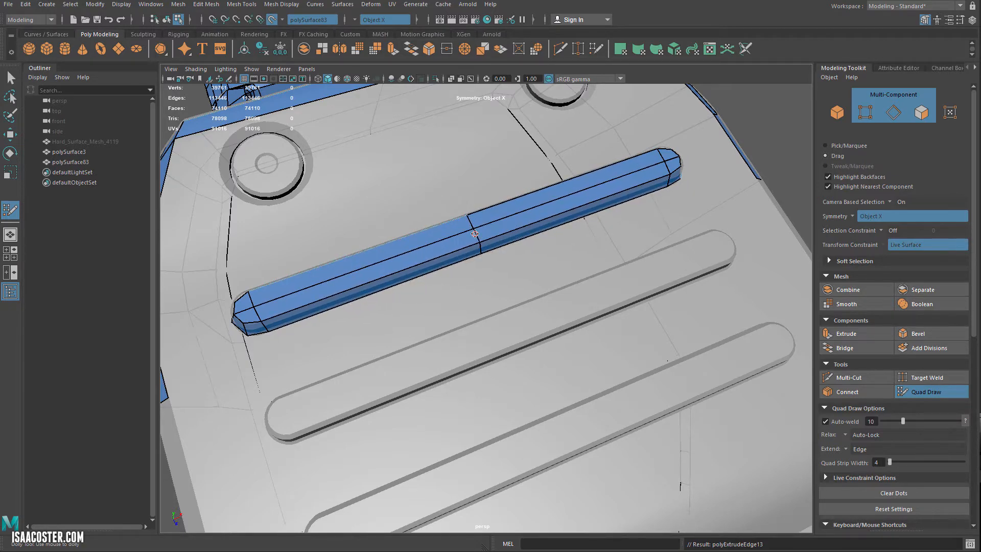
pyautogui.keyDown('alt'); pyautogui.moveTo(426, 305); pyautogui.dragTo(565, 238); pyautogui.keyUp('alt')
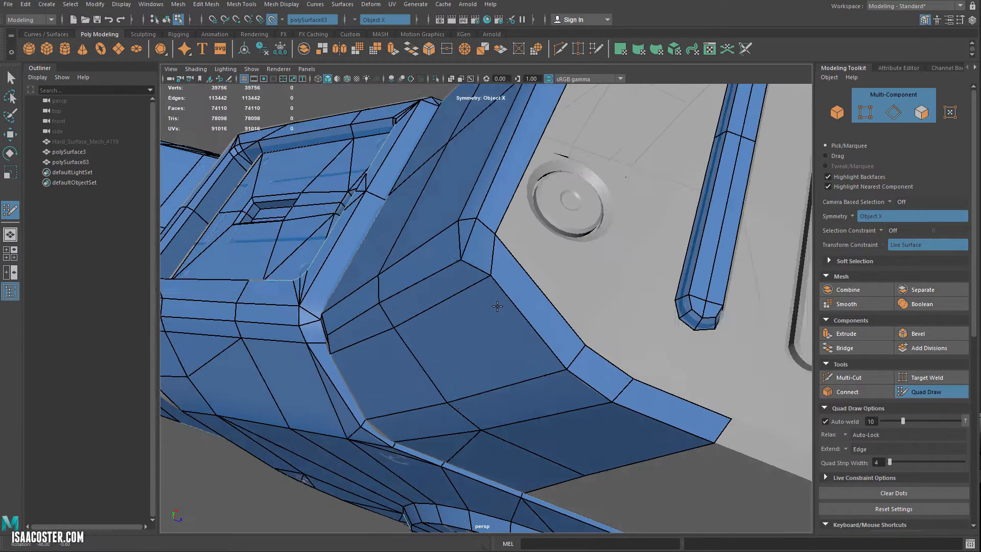
pyautogui.keyDown('alt'); pyautogui.moveTo(565, 238); pyautogui.dragTo(456, 313, button='middle'); pyautogui.keyUp('alt')
pyautogui.keyDown('alt'); pyautogui.moveTo(456, 313); pyautogui.dragTo(437, 292); pyautogui.keyUp('alt')
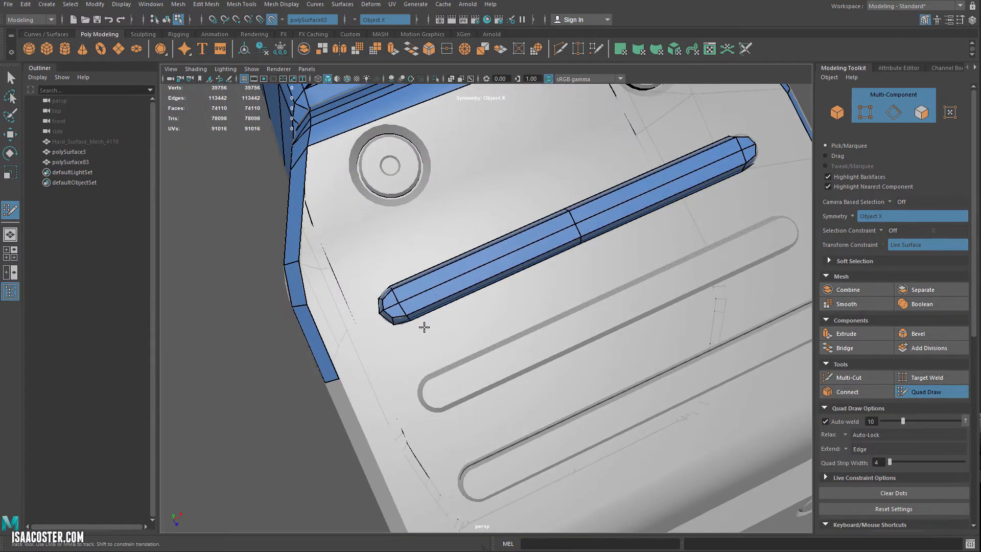
# Place Quad Draw dots around the inner rims of the second and third slots' rounded ends.
pyautogui.keyDown('alt'); pyautogui.moveTo(422, 323); pyautogui.dragTo(452, 358, button='right'); pyautogui.keyUp('alt')
pyautogui.keyDown('alt'); pyautogui.moveTo(452, 358); pyautogui.dragTo(442, 412, button='middle'); pyautogui.keyUp('alt')
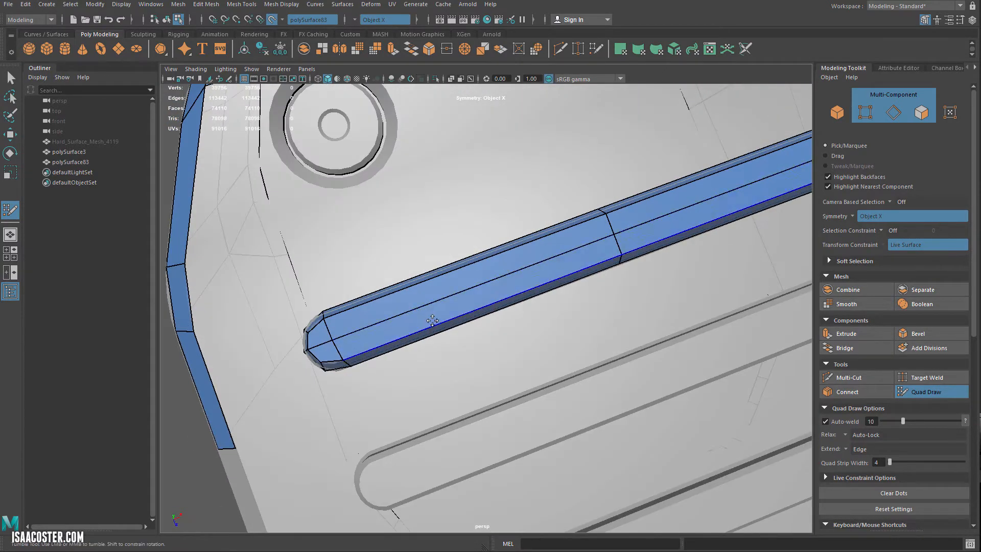
pyautogui.keyDown('alt'); pyautogui.moveTo(431, 327); pyautogui.dragTo(440, 316); pyautogui.keyUp('alt')
pyautogui.moveTo(440, 316)
pyautogui.keyDown('alt'); pyautogui.mouseDown(button='middle')
pyautogui.moveTo(449, 322)
pyautogui.moveTo(453, 311)
pyautogui.mouseUp(button='middle'); pyautogui.keyUp('alt')
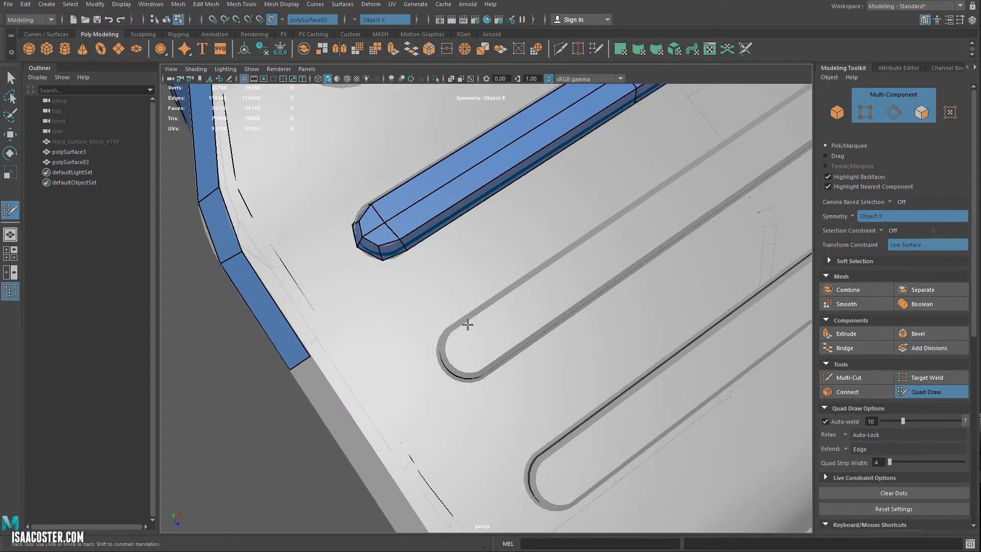
pyautogui.keyDown('alt'); pyautogui.moveTo(467, 324); pyautogui.dragTo(461, 326, button='right'); pyautogui.keyUp('alt')
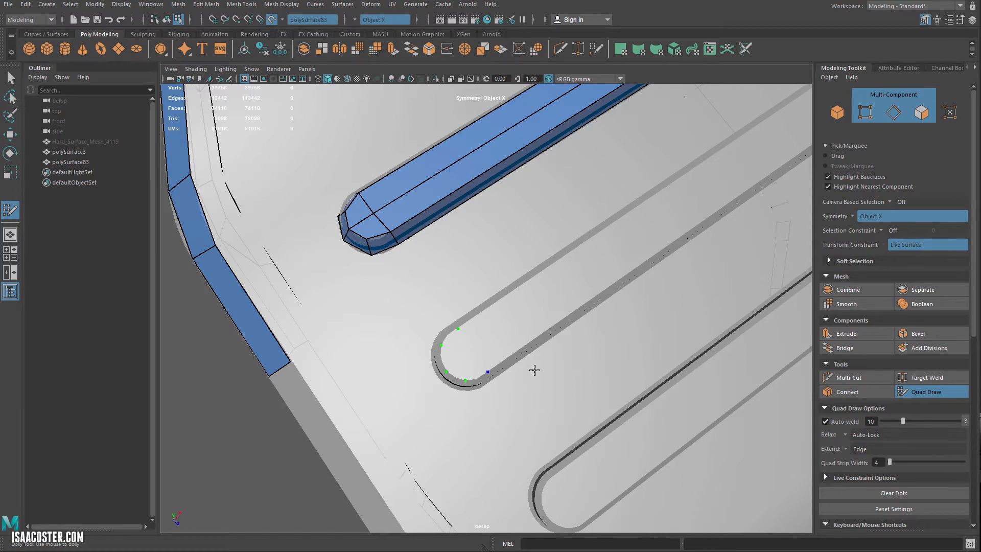
pyautogui.keyDown('alt'); pyautogui.moveTo(534, 370); pyautogui.dragTo(511, 350, button='middle'); pyautogui.keyUp('alt')
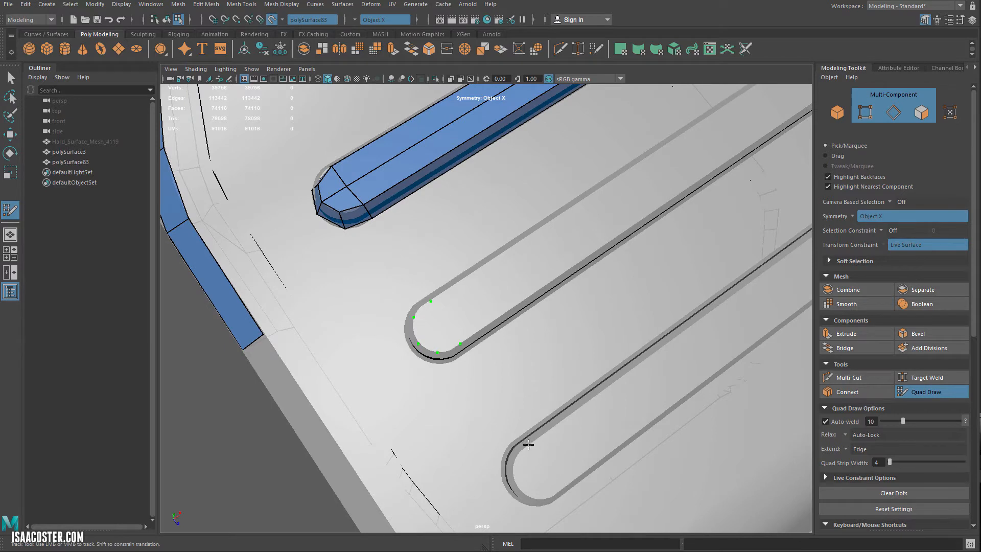
pyautogui.click(529, 444)
pyautogui.click(566, 485)
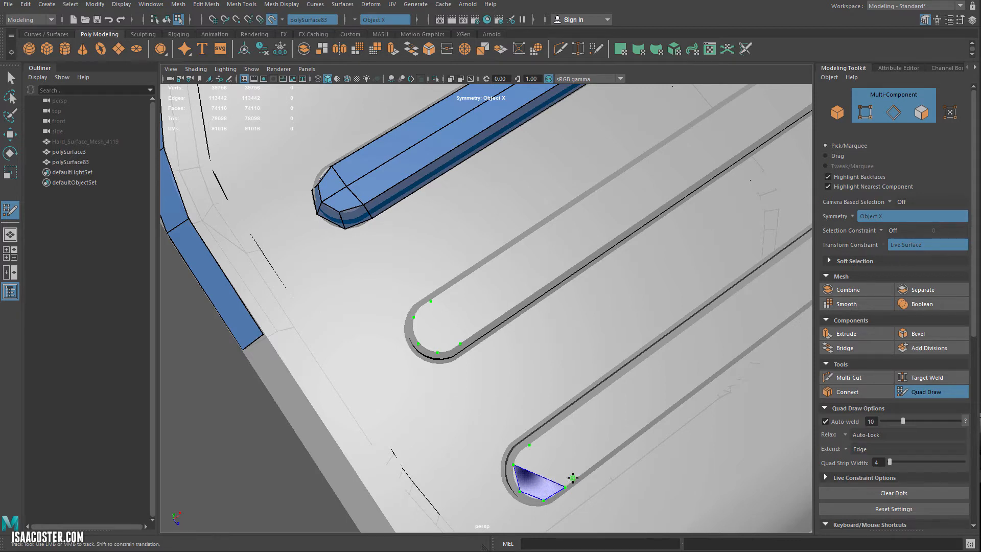
pyautogui.keyDown('shift'); pyautogui.click(573, 478); pyautogui.keyUp('shift')
pyautogui.keyDown('alt'); pyautogui.moveTo(572, 477); pyautogui.dragTo(511, 337); pyautogui.keyUp('alt')
pyautogui.hotkey('ctrl', 'z')
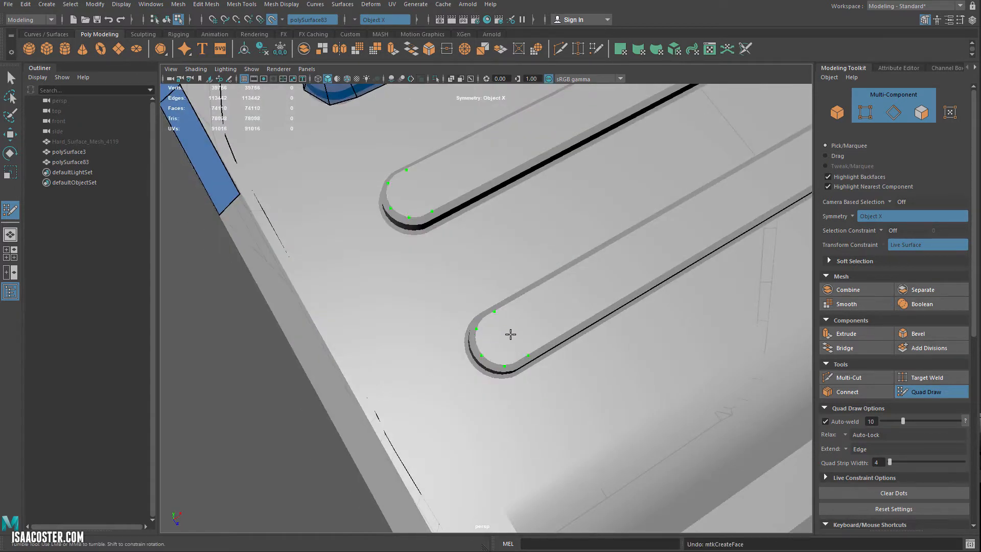
# Cap the third slot's rounded end with two inner quads and a surrounding ring of quads reaching dots on its outer rim.
pyautogui.keyDown('shift'); pyautogui.click(510, 335); pyautogui.keyUp('shift')
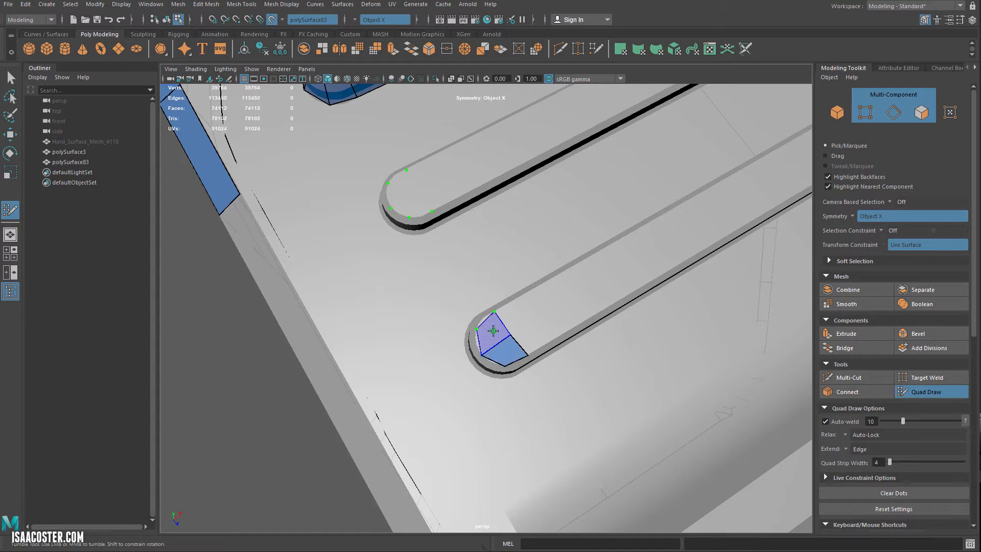
pyautogui.keyDown('shift'); pyautogui.click(532, 368); pyautogui.keyUp('shift')
pyautogui.click(532, 368)
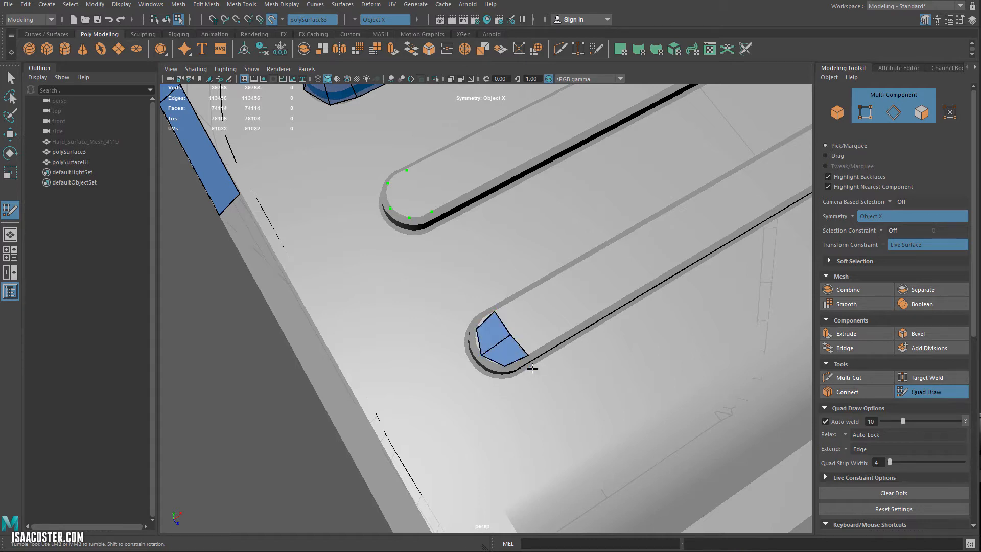
pyautogui.click(506, 379)
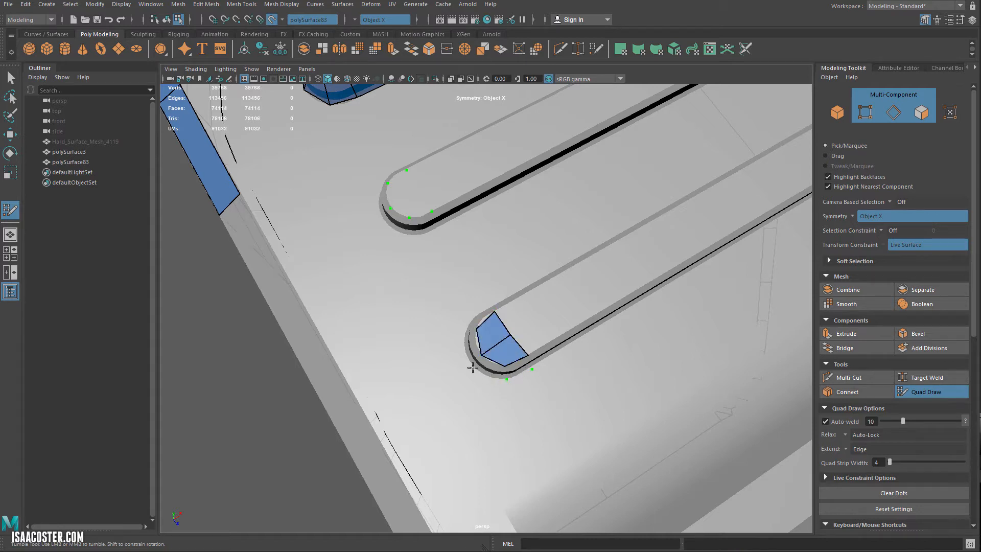
pyautogui.click(464, 328)
pyautogui.keyDown('shift'); pyautogui.click(480, 317); pyautogui.keyUp('shift')
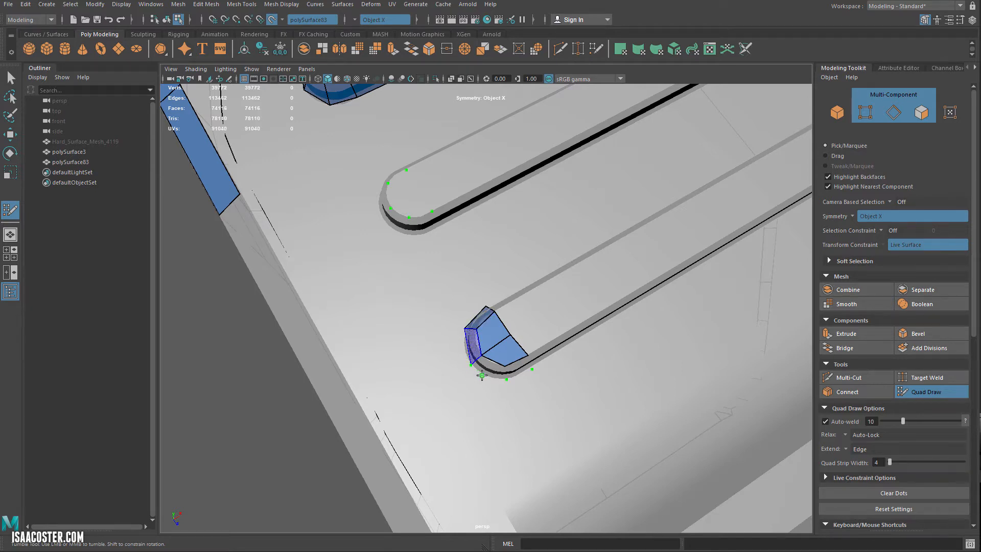
pyautogui.keyDown('shift'); pyautogui.click(488, 369); pyautogui.keyUp('shift')
pyautogui.keyDown('shift'); pyautogui.click(520, 368); pyautogui.keyUp('shift')
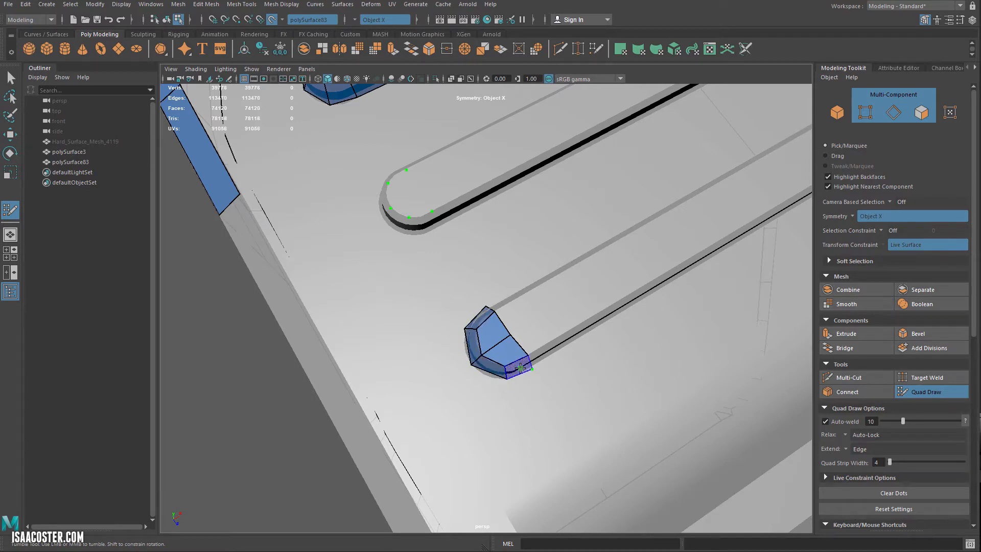
# Place dots around the outer rim of the second slot's rounded end and fill the rim with a ring of quads.
pyautogui.keyDown('shift'); pyautogui.click(439, 321); pyautogui.keyUp('shift')
pyautogui.keyDown('alt'); pyautogui.moveTo(458, 320); pyautogui.dragTo(483, 317, button='middle'); pyautogui.keyUp('alt')
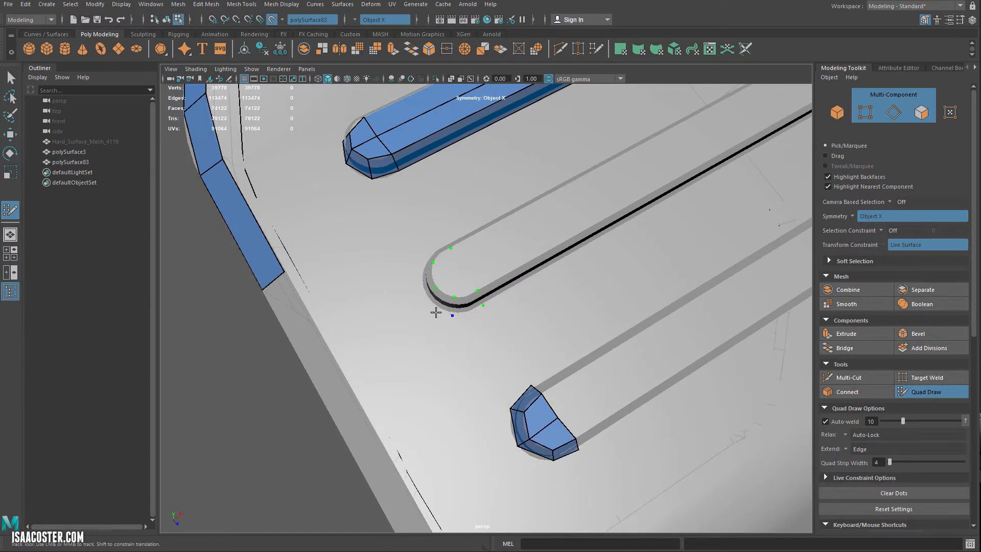
pyautogui.keyDown('alt'); pyautogui.moveTo(435, 291); pyautogui.dragTo(467, 335); pyautogui.keyUp('alt')
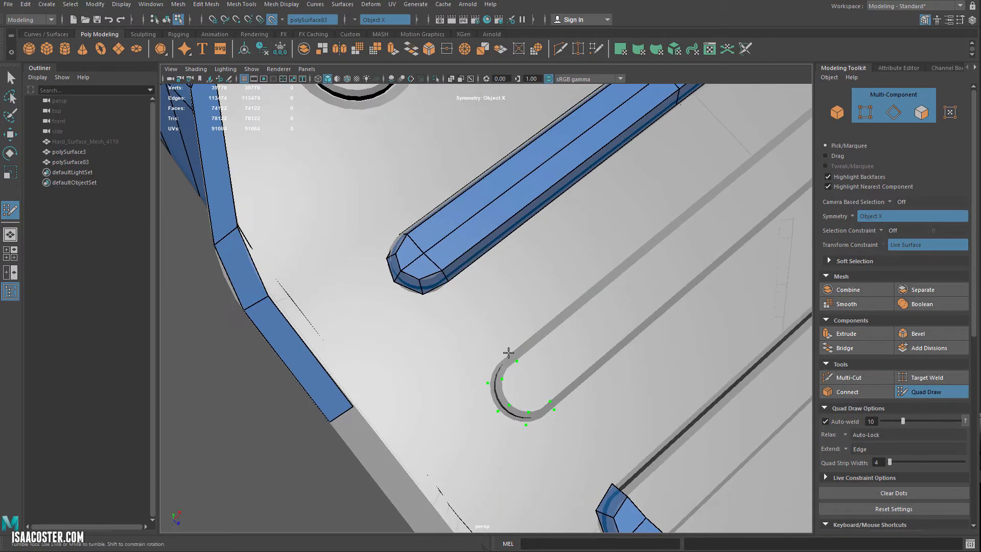
pyautogui.keyDown('alt'); pyautogui.moveTo(504, 366); pyautogui.dragTo(551, 372); pyautogui.keyUp('alt')
pyautogui.keyDown('shift'); pyautogui.click(562, 430); pyautogui.keyUp('shift')
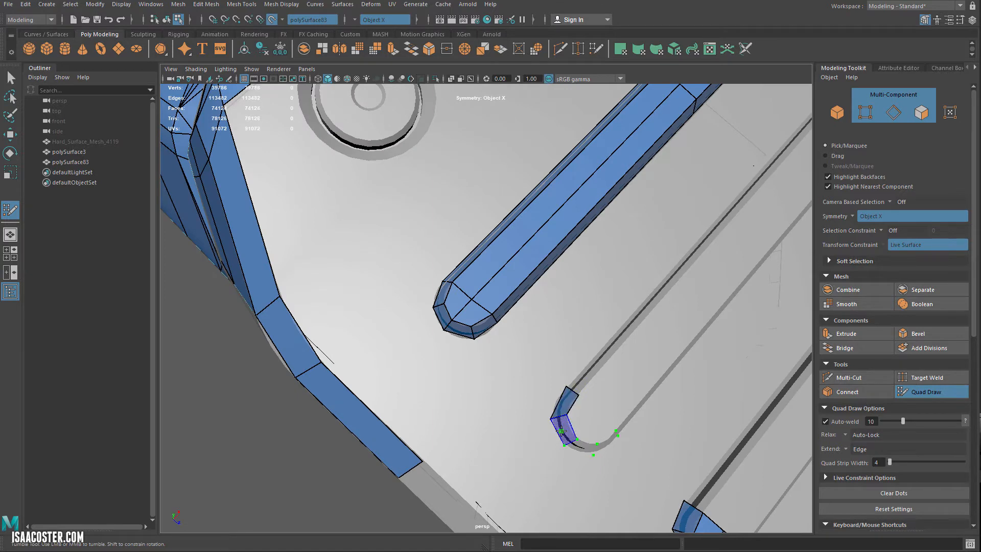
pyautogui.keyDown('shift'); pyautogui.click(577, 450); pyautogui.keyUp('shift')
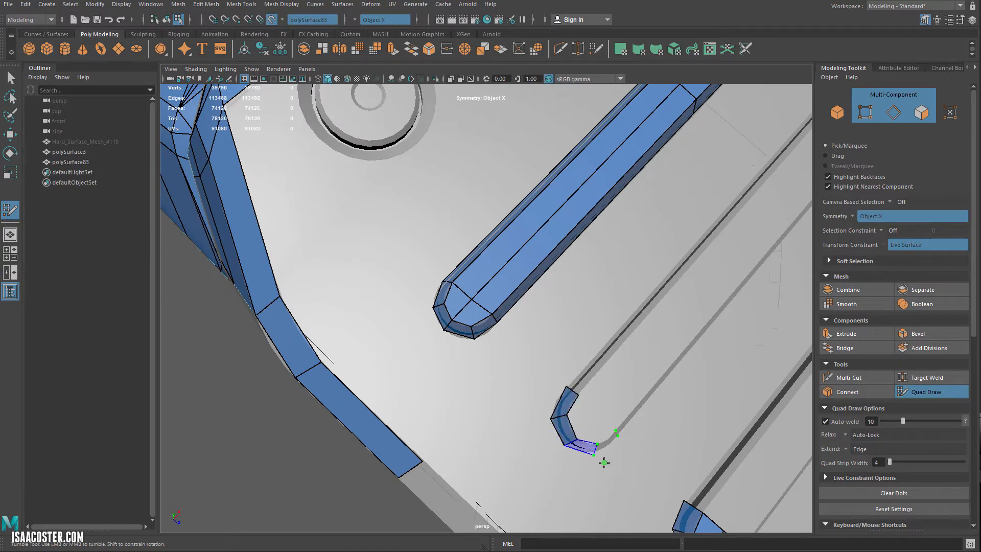
pyautogui.keyDown('shift'); pyautogui.click(591, 455); pyautogui.keyUp('shift')
pyautogui.keyDown('alt'); pyautogui.moveTo(591, 456); pyautogui.dragTo(526, 413); pyautogui.keyUp('alt')
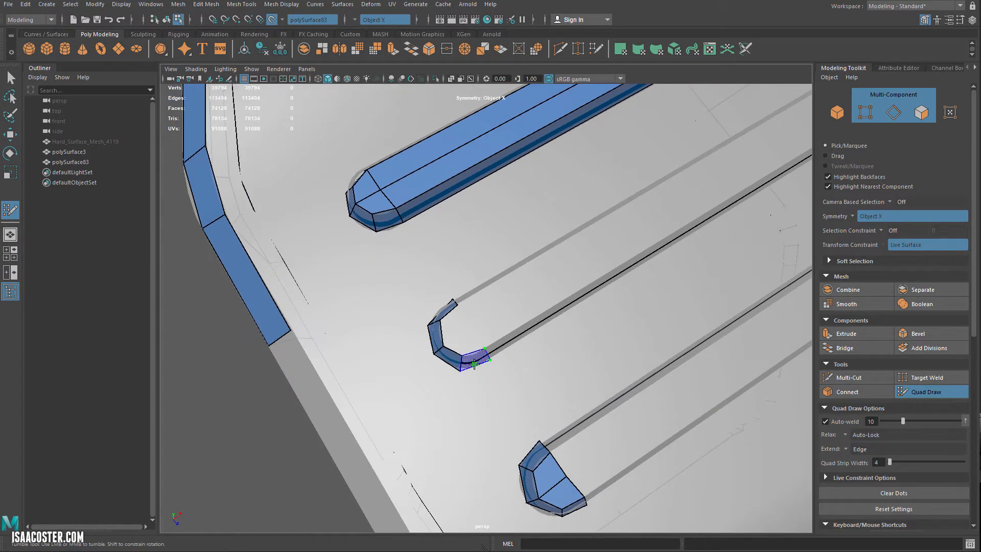
# Fill the inside of the second slot's rounded end with two quads to complete the cap.
pyautogui.keyDown('shift'); pyautogui.click(472, 321); pyautogui.keyUp('shift')
pyautogui.keyDown('shift'); pyautogui.click(457, 340); pyautogui.keyUp('shift')
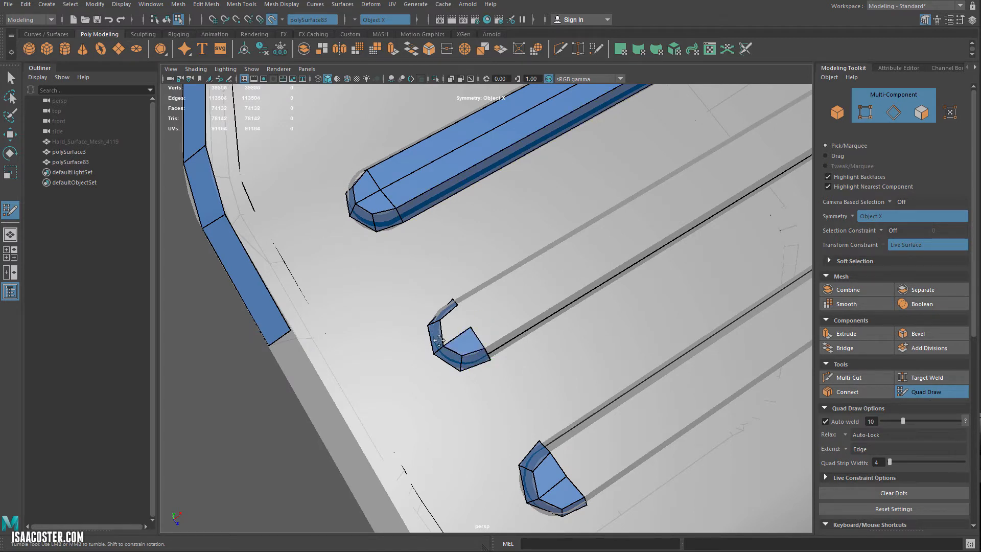
pyautogui.keyDown('shift'); pyautogui.click(498, 356); pyautogui.keyUp('shift')
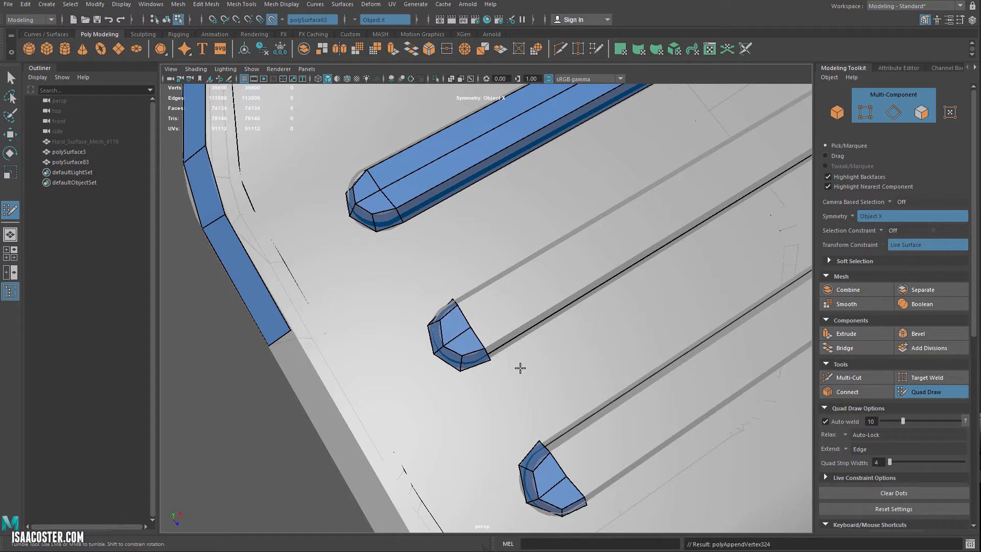
# Extend the open cap edges of the second and third slots along their length to meet the mirrored halves at the symmetry line.
pyautogui.moveTo(519, 368)
pyautogui.keyDown('alt'); pyautogui.mouseDown(button='right')
pyautogui.moveTo(486, 377)
pyautogui.moveTo(453, 354)
pyautogui.moveTo(423, 352)
pyautogui.moveTo(416, 329)
pyautogui.moveTo(394, 326)
pyautogui.mouseUp(button='right'); pyautogui.keyUp('alt')
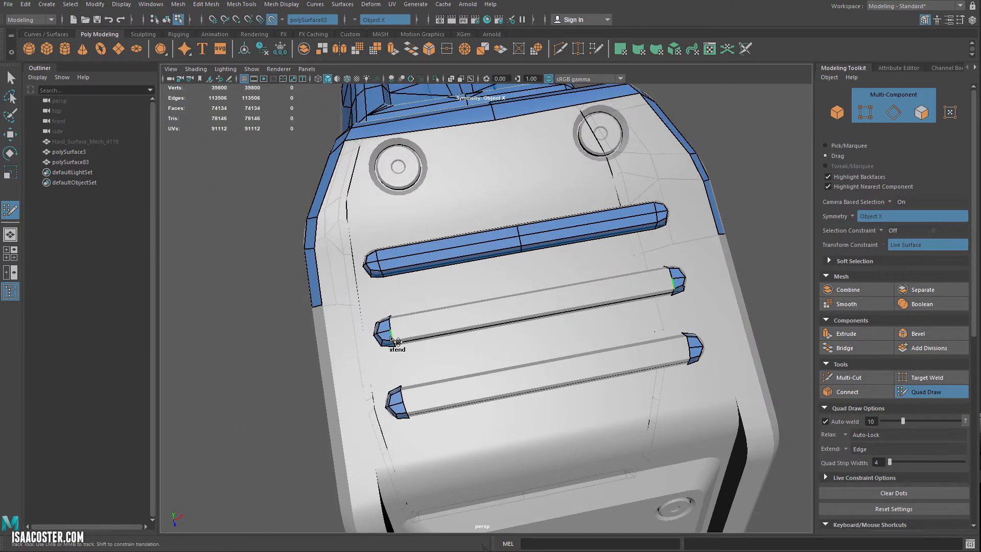
pyautogui.moveTo(397, 335)
pyautogui.mouseDown()
pyautogui.moveTo(534, 322)
pyautogui.moveTo(536, 310)
pyautogui.mouseUp()
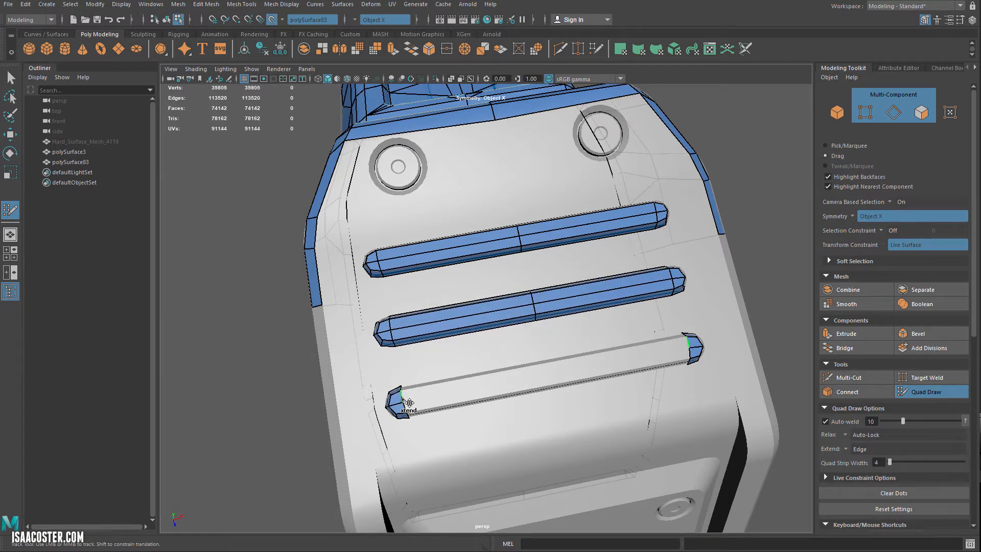
pyautogui.moveTo(403, 399); pyautogui.dragTo(538, 399)
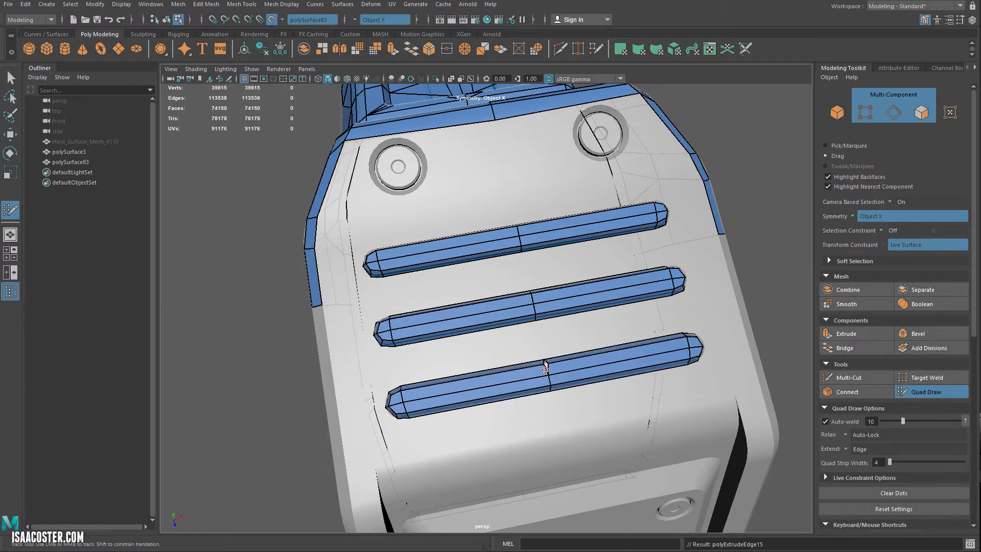
pyautogui.keyDown('alt'); pyautogui.moveTo(479, 379); pyautogui.dragTo(536, 335); pyautogui.keyUp('alt')
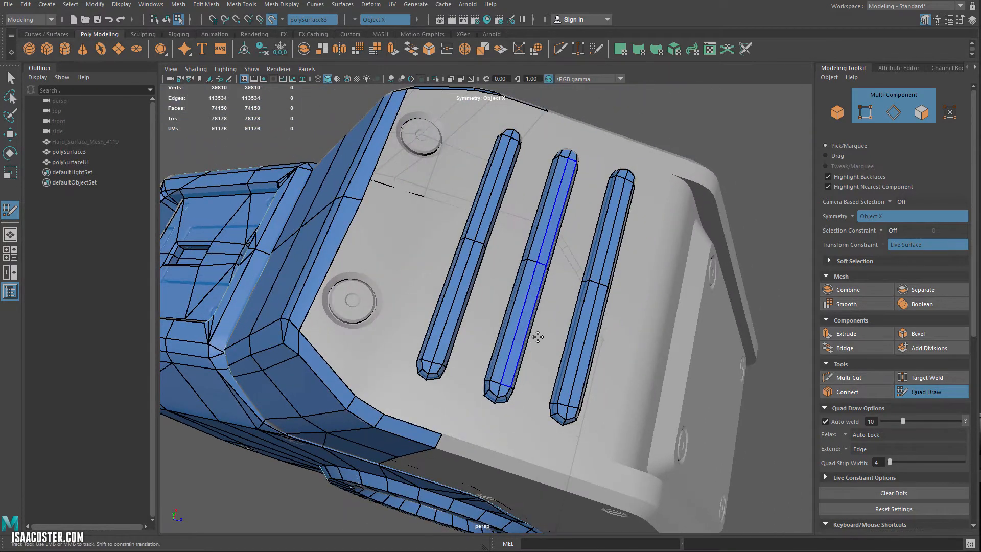
pyautogui.keyDown('alt'); pyautogui.moveTo(534, 337); pyautogui.dragTo(537, 350, button='right'); pyautogui.keyUp('alt')
pyautogui.keyDown('shift'); pyautogui.click(475, 322); pyautogui.keyUp('shift')
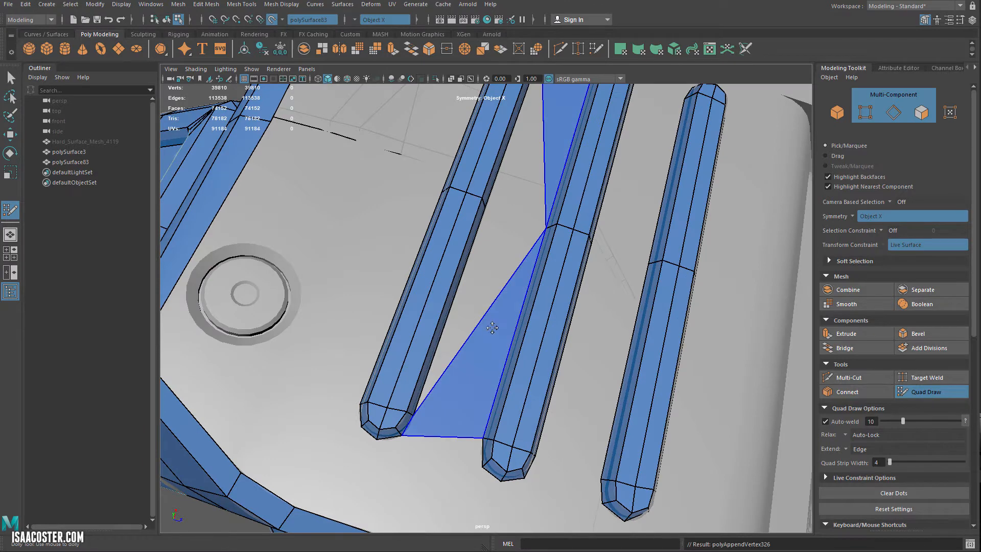
pyautogui.hotkey('ctrl', 'z')
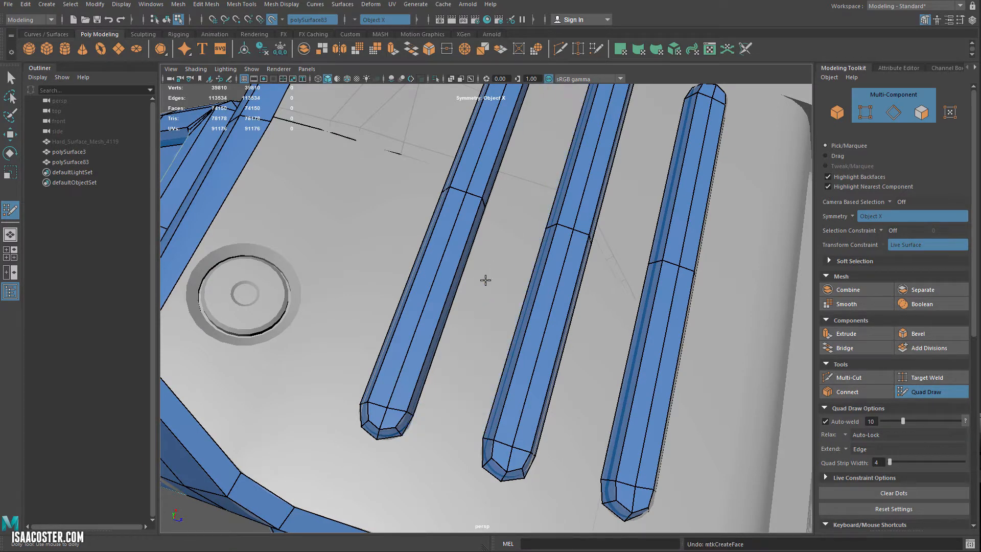
# Examine the three finished slot strips and the gaps between them from several angles to plan the connecting quads.
pyautogui.moveTo(498, 321)
pyautogui.keyDown('alt'); pyautogui.mouseDown()
pyautogui.moveTo(437, 272)
pyautogui.moveTo(588, 255)
pyautogui.mouseUp(); pyautogui.keyUp('alt')
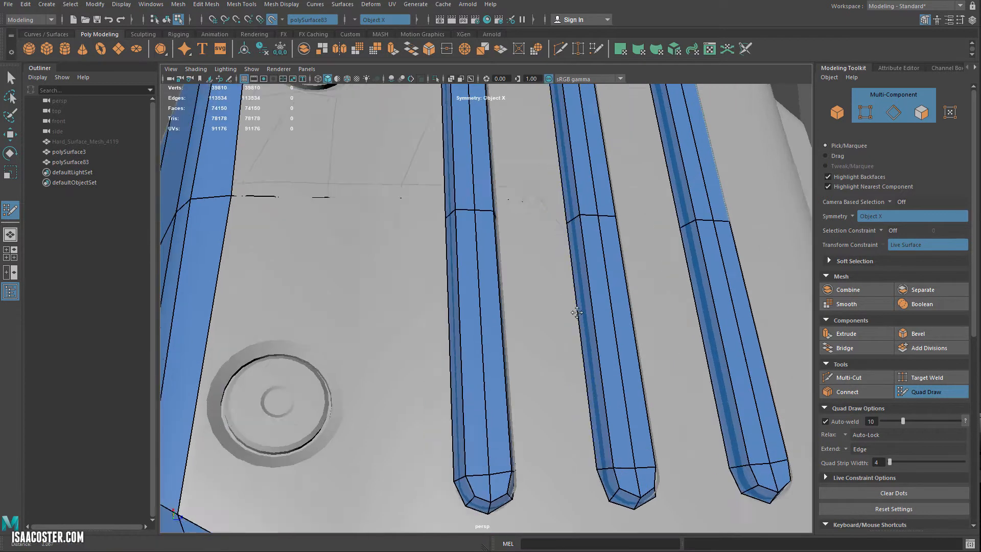
pyautogui.keyDown('alt'); pyautogui.moveTo(588, 256); pyautogui.dragTo(588, 203, button='right'); pyautogui.keyUp('alt')
pyautogui.moveTo(587, 202); pyautogui.dragTo(587, 204)
pyautogui.keyDown('alt'); pyautogui.moveTo(584, 360); pyautogui.dragTo(524, 295, button='middle'); pyautogui.keyUp('alt')
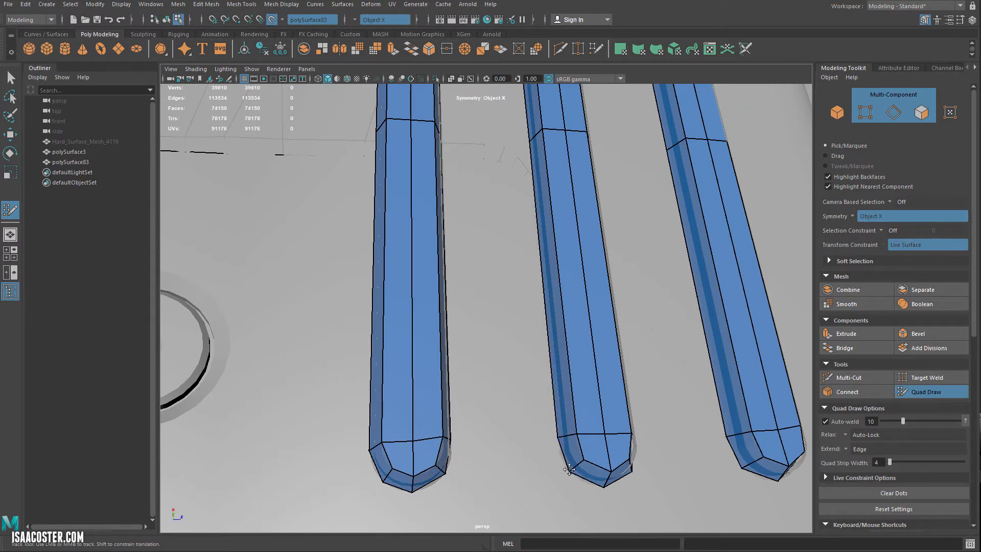
pyautogui.keyDown('alt'); pyautogui.moveTo(570, 470); pyautogui.dragTo(544, 473); pyautogui.keyUp('alt')
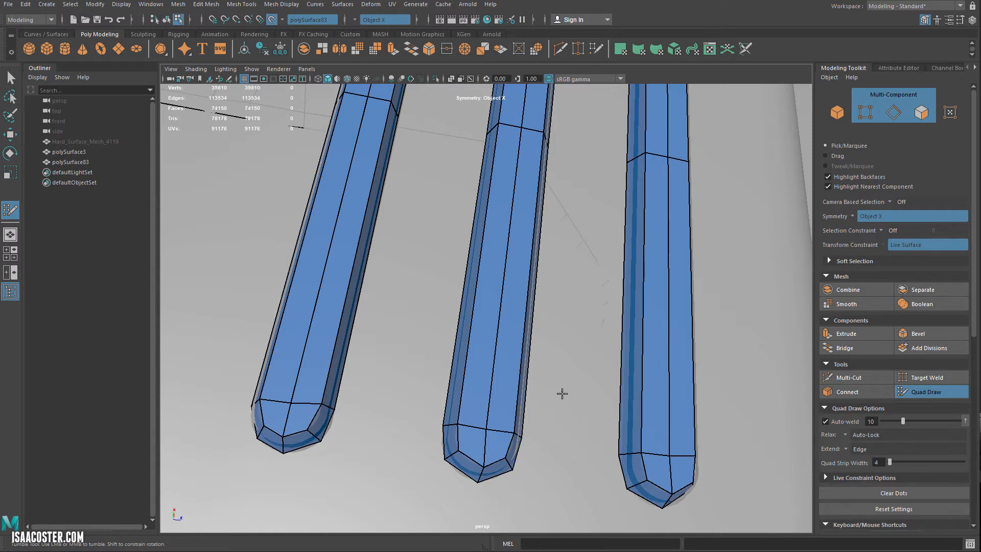
pyautogui.keyDown('alt'); pyautogui.moveTo(562, 393); pyautogui.dragTo(574, 277, button='middle'); pyautogui.keyUp('alt')
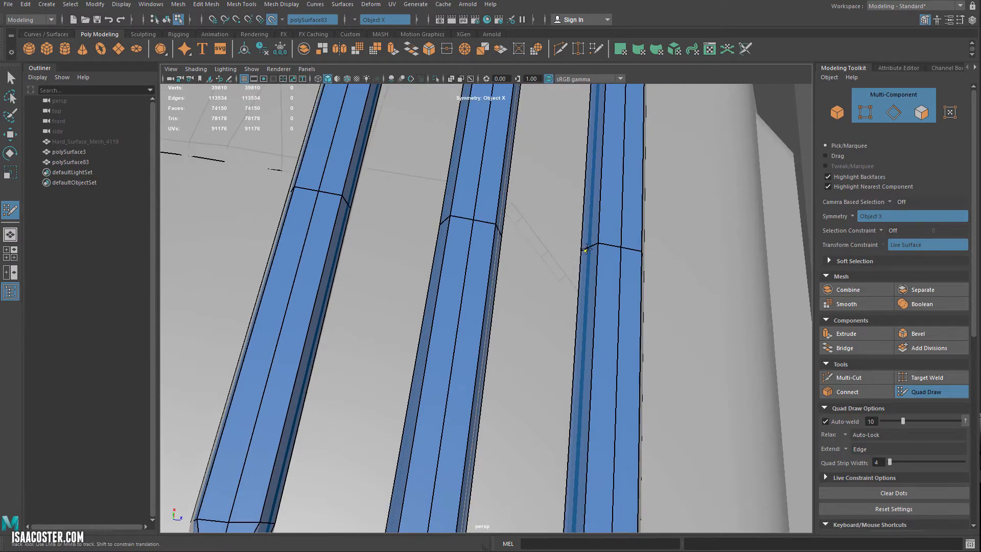
pyautogui.hotkey('ctrl', 'z')
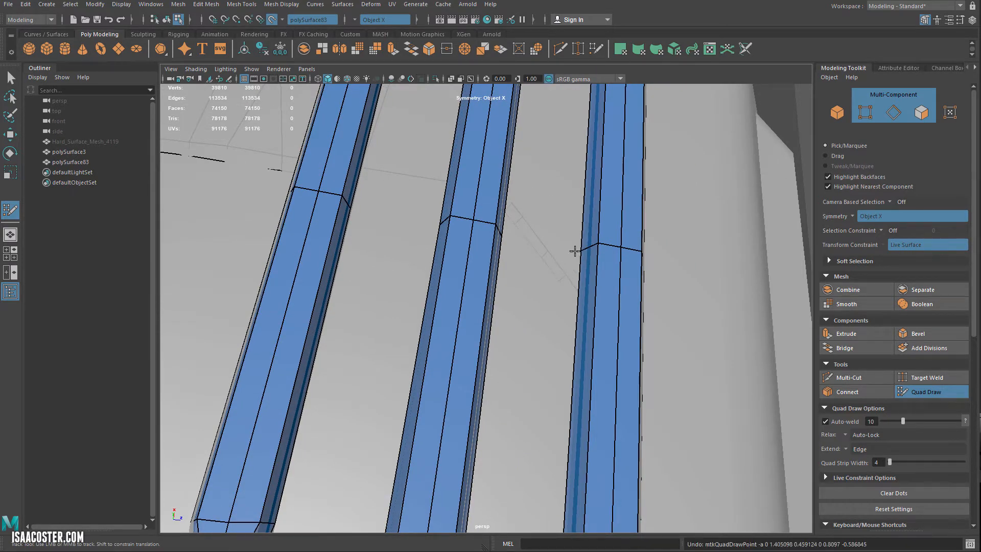
pyautogui.keyDown('alt'); pyautogui.moveTo(575, 251); pyautogui.dragTo(388, 266); pyautogui.keyUp('alt')
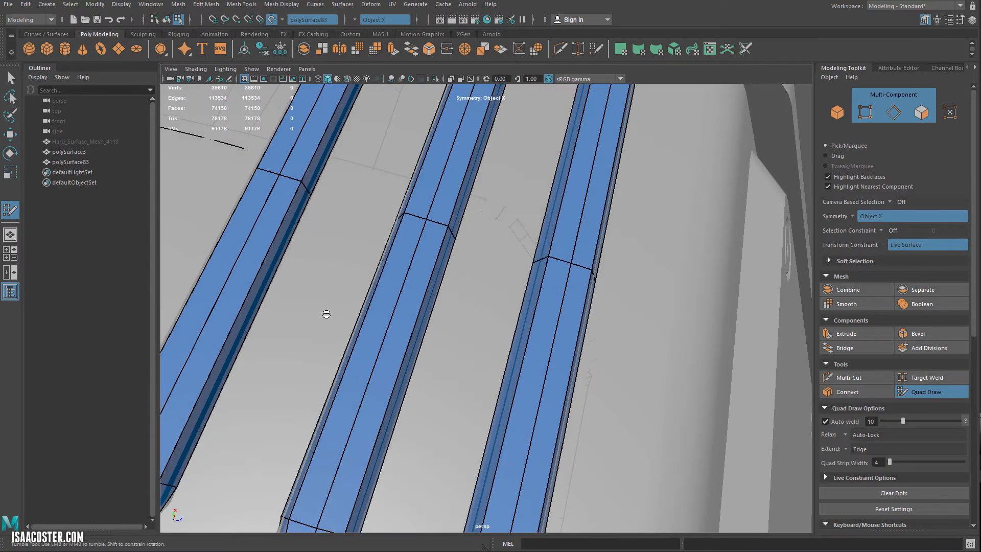
pyautogui.keyDown('alt'); pyautogui.moveTo(326, 313); pyautogui.dragTo(427, 307, button='middle'); pyautogui.keyUp('alt')
pyautogui.keyDown('alt'); pyautogui.moveTo(408, 332); pyautogui.dragTo(451, 241, button='right'); pyautogui.keyUp('alt')
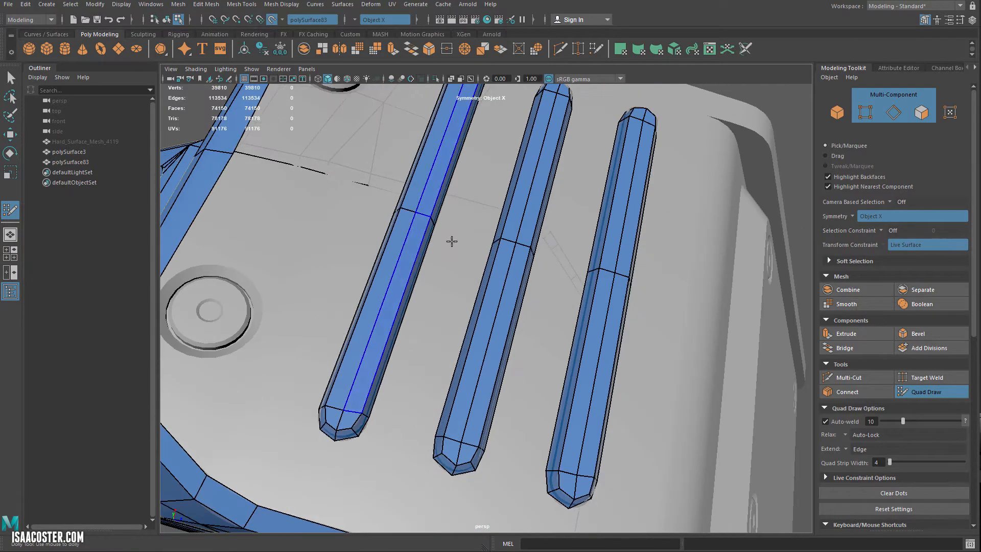
pyautogui.keyDown('alt'); pyautogui.moveTo(499, 171); pyautogui.dragTo(530, 173); pyautogui.keyUp('alt')
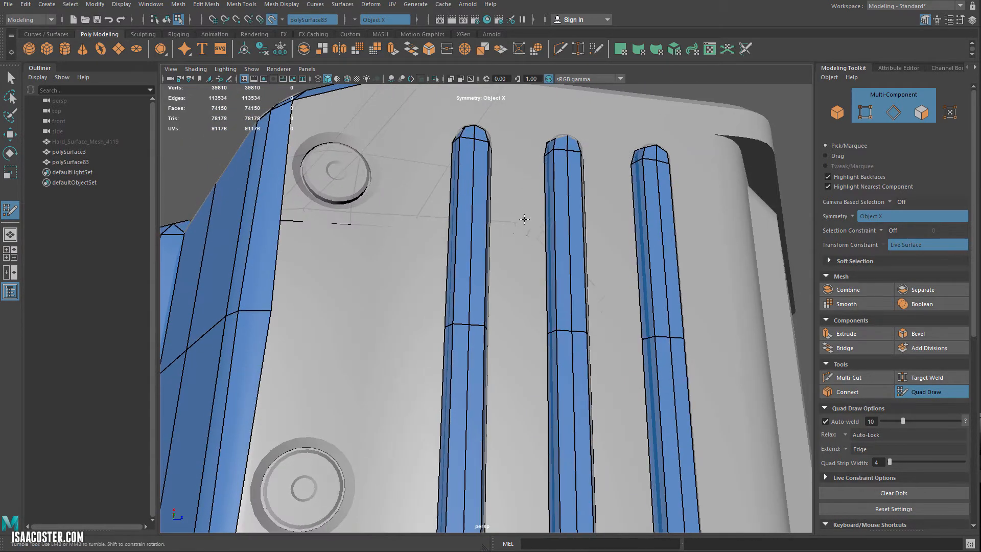
pyautogui.keyDown('alt'); pyautogui.moveTo(524, 219); pyautogui.dragTo(524, 241); pyautogui.keyUp('alt')
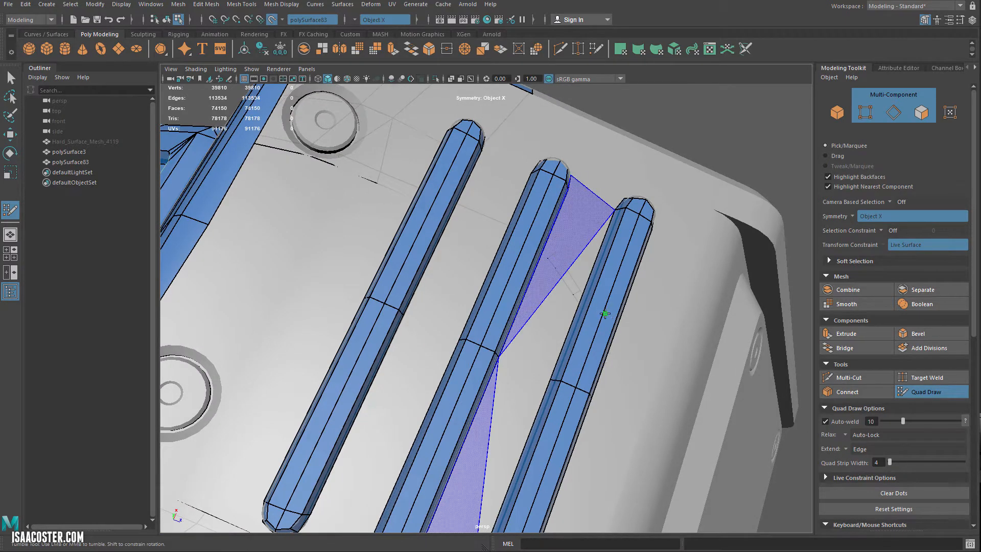
pyautogui.moveTo(503, 287)
pyautogui.keyDown('alt'); pyautogui.mouseDown()
pyautogui.moveTo(485, 276)
pyautogui.moveTo(540, 279)
pyautogui.moveTo(451, 299)
pyautogui.moveTo(459, 326)
pyautogui.moveTo(496, 332)
pyautogui.mouseUp(); pyautogui.keyUp('alt')
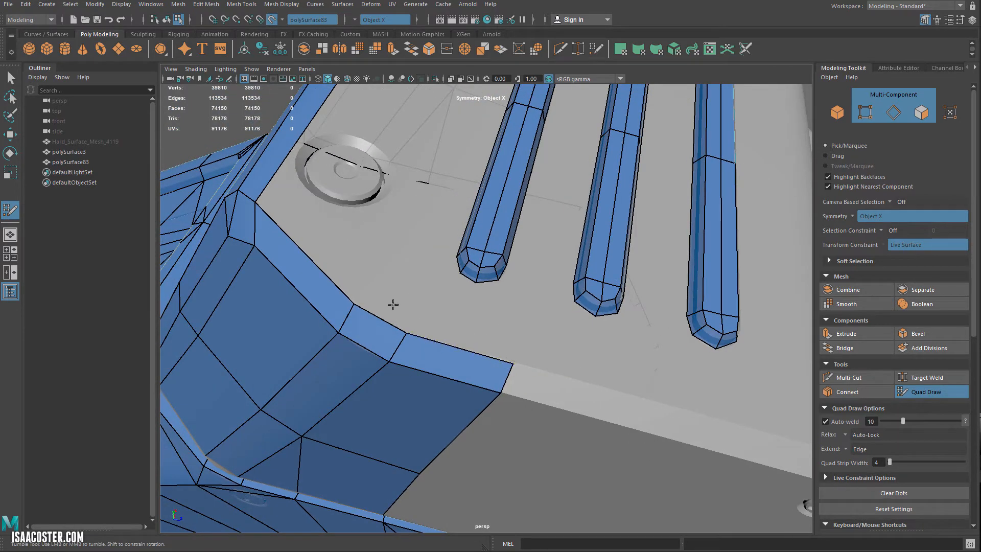
# Fill quads between the border strip and the uppermost slot's rounded end, and bridge the neighbouring slot ends with quads.
pyautogui.keyDown('shift'); pyautogui.click(455, 323); pyautogui.keyUp('shift')
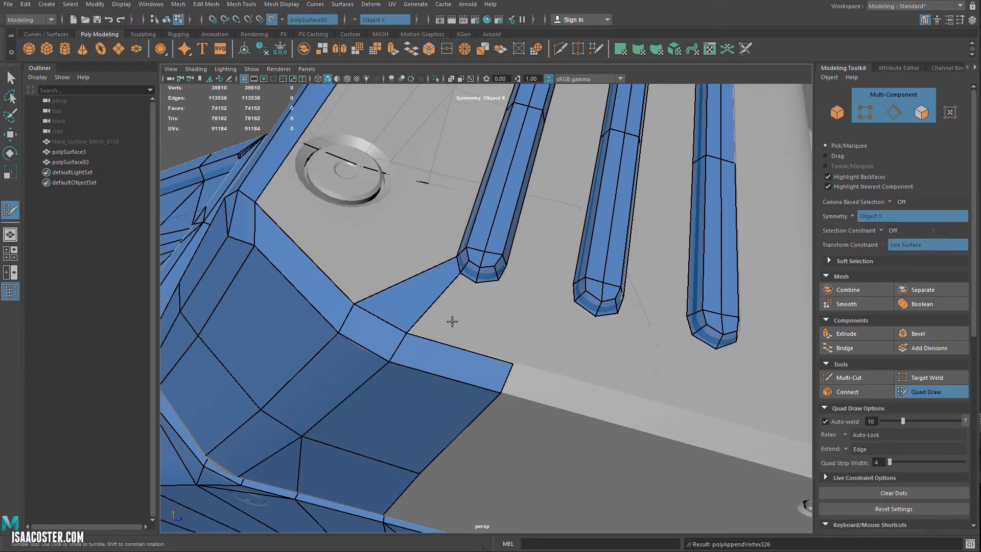
pyautogui.keyDown('shift'); pyautogui.click(506, 315); pyautogui.keyUp('shift')
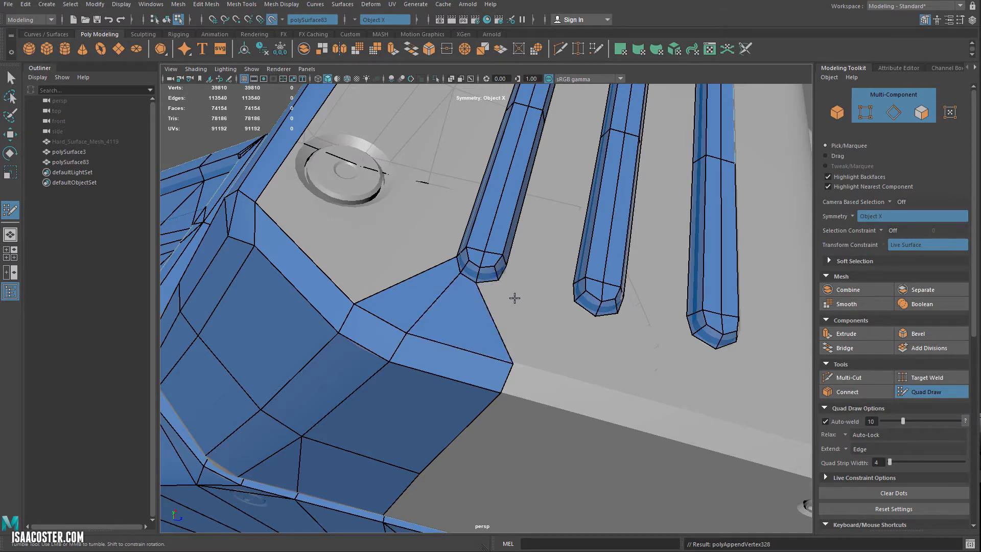
pyautogui.keyDown('shift'); pyautogui.click(659, 320); pyautogui.keyUp('shift')
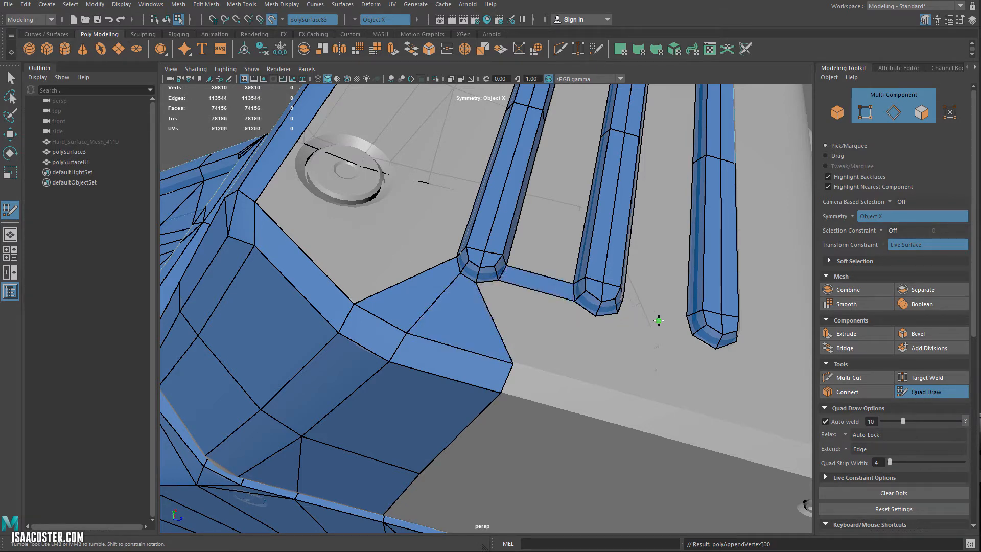
pyautogui.keyDown('shift'); pyautogui.click(514, 311); pyautogui.keyUp('shift')
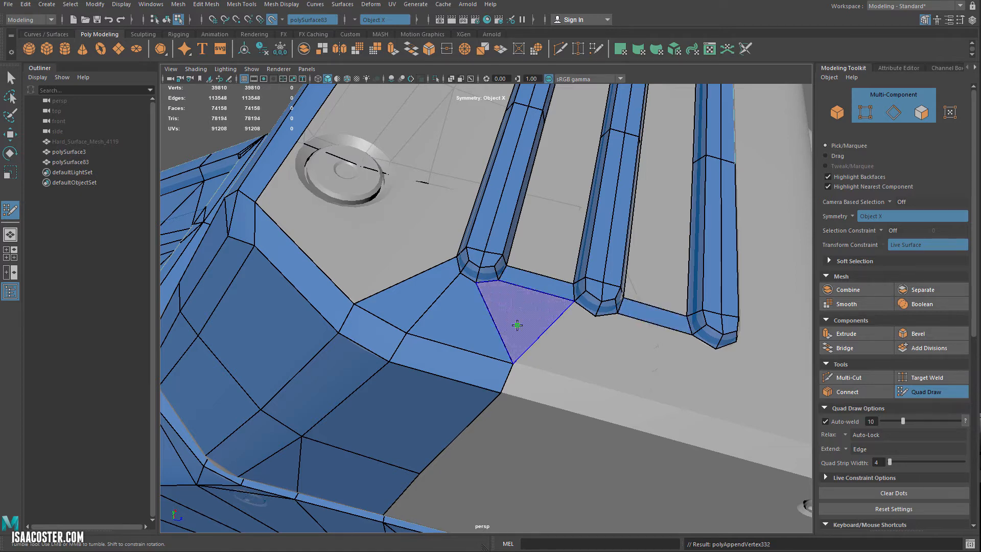
pyautogui.keyDown('shift'); pyautogui.click(557, 320); pyautogui.keyUp('shift')
# Cover the area with the circular recesses, between the border strip and the uppermost slot, with large quads up to the symmetry line.
pyautogui.keyDown('alt'); pyautogui.moveTo(593, 330); pyautogui.dragTo(531, 339, button='middle'); pyautogui.keyUp('alt')
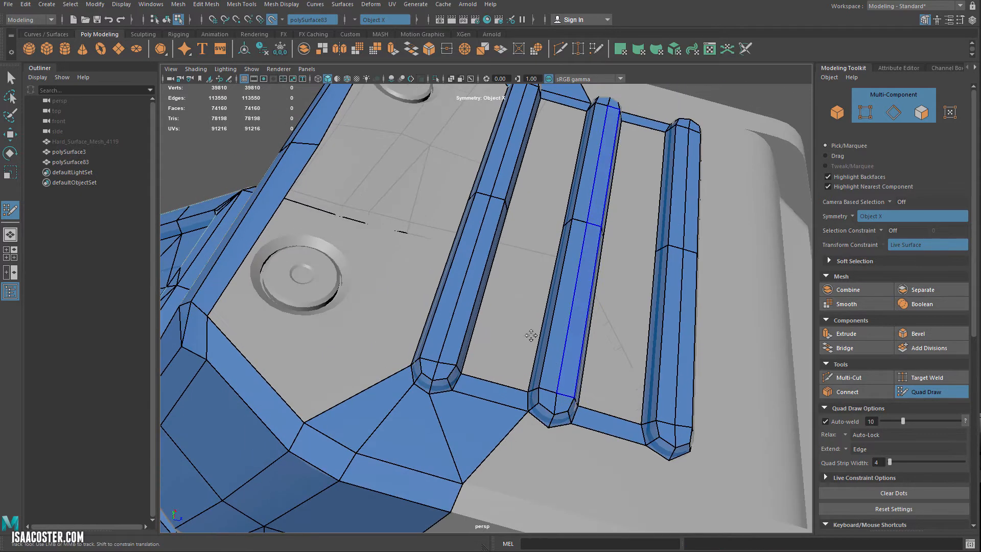
pyautogui.keyDown('alt'); pyautogui.moveTo(639, 317); pyautogui.dragTo(505, 260); pyautogui.keyUp('alt')
pyautogui.keyDown('alt'); pyautogui.moveTo(506, 296); pyautogui.dragTo(557, 323); pyautogui.keyUp('alt')
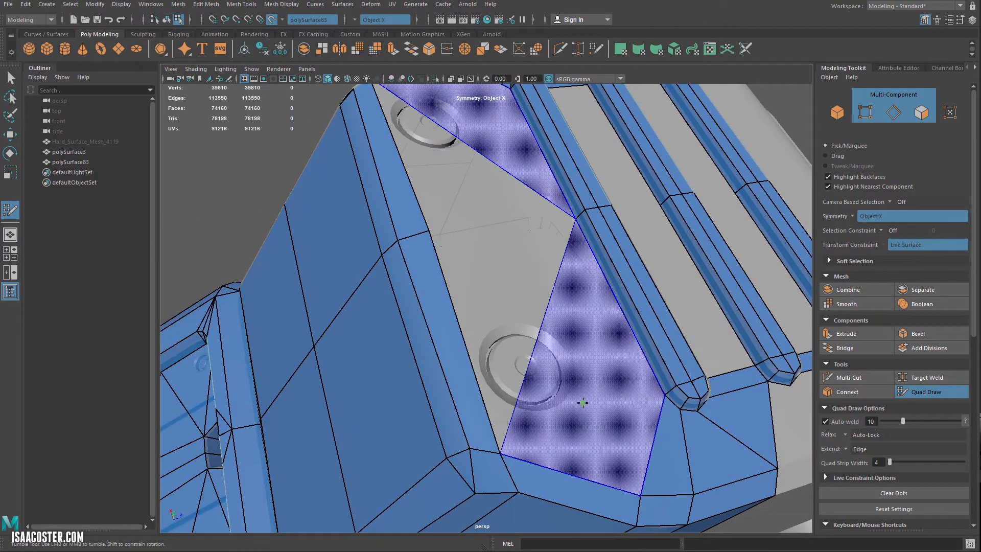
pyautogui.click(614, 382)
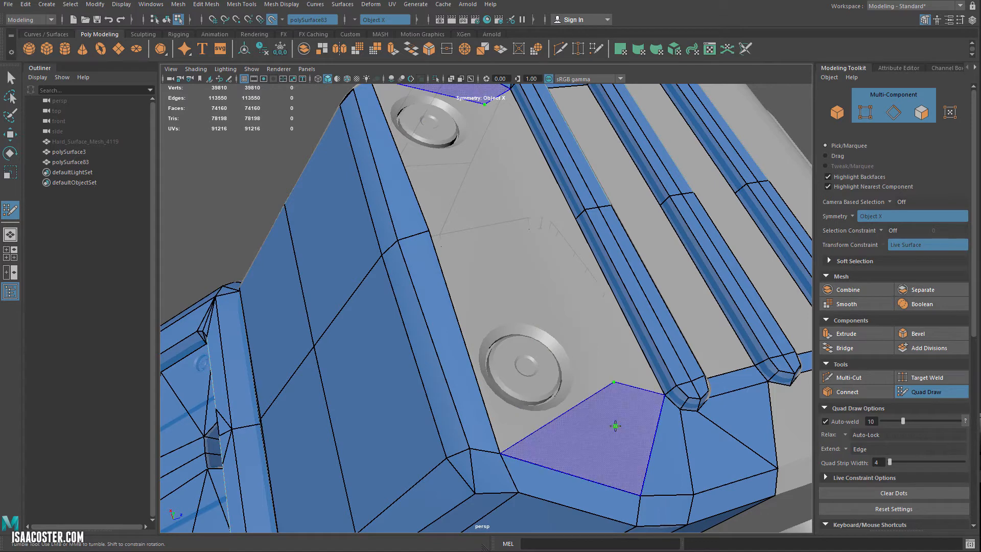
pyautogui.keyDown('shift'); pyautogui.click(613, 386); pyautogui.keyUp('shift')
pyautogui.moveTo(665, 395)
pyautogui.keyDown('alt'); pyautogui.mouseDown()
pyautogui.moveTo(616, 368)
pyautogui.moveTo(595, 403)
pyautogui.mouseUp(); pyautogui.keyUp('alt')
pyautogui.click(569, 413)
pyautogui.keyDown('shift'); pyautogui.click(494, 398); pyautogui.keyUp('shift')
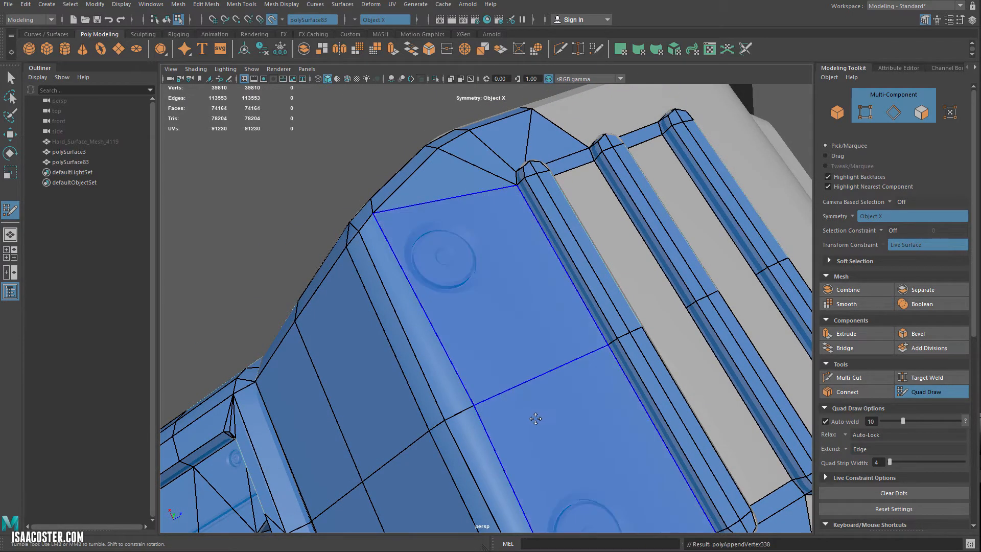
# Place dots along the panel's side edge and fill faces joining it to the second and third slots' rounded ends.
pyautogui.moveTo(535, 419)
pyautogui.keyDown('alt'); pyautogui.mouseDown()
pyautogui.moveTo(404, 349)
pyautogui.moveTo(498, 355)
pyautogui.moveTo(507, 345)
pyautogui.mouseUp(); pyautogui.keyUp('alt')
pyautogui.click(505, 349)
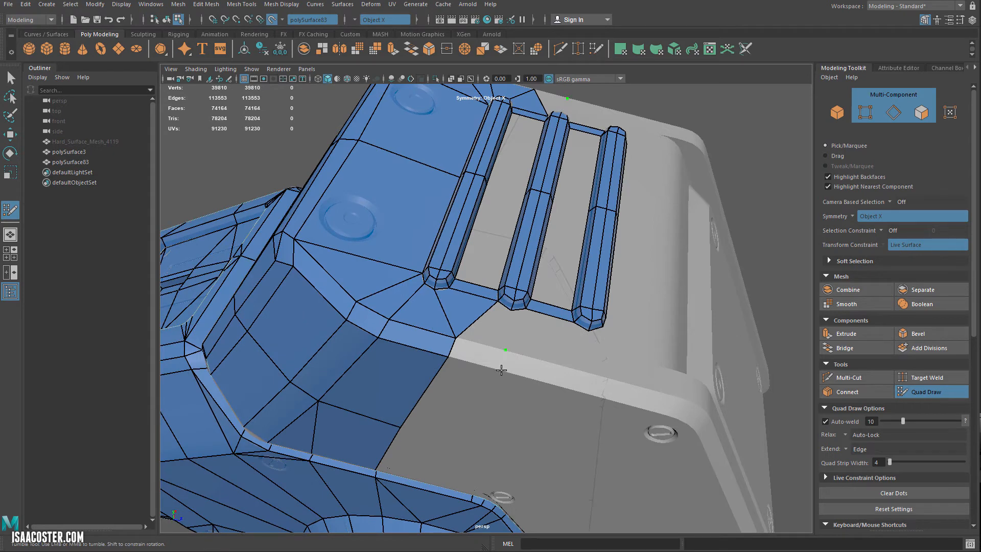
pyautogui.keyDown('shift'); pyautogui.click(526, 356); pyautogui.keyUp('shift')
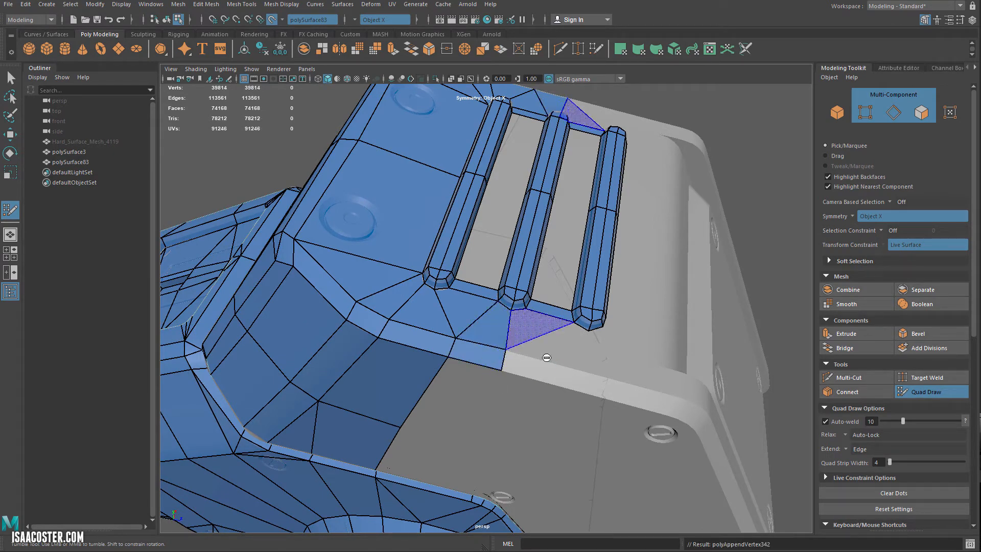
pyautogui.keyDown('shift'); pyautogui.click(531, 345); pyautogui.keyUp('shift')
pyautogui.click(546, 361)
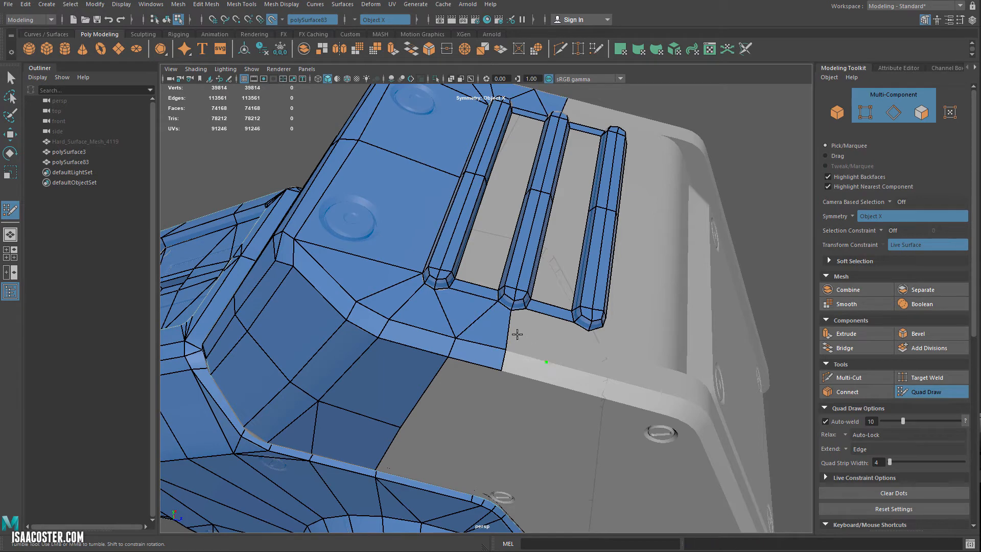
pyautogui.keyDown('shift'); pyautogui.click(583, 369); pyautogui.keyUp('shift')
pyautogui.click(582, 371)
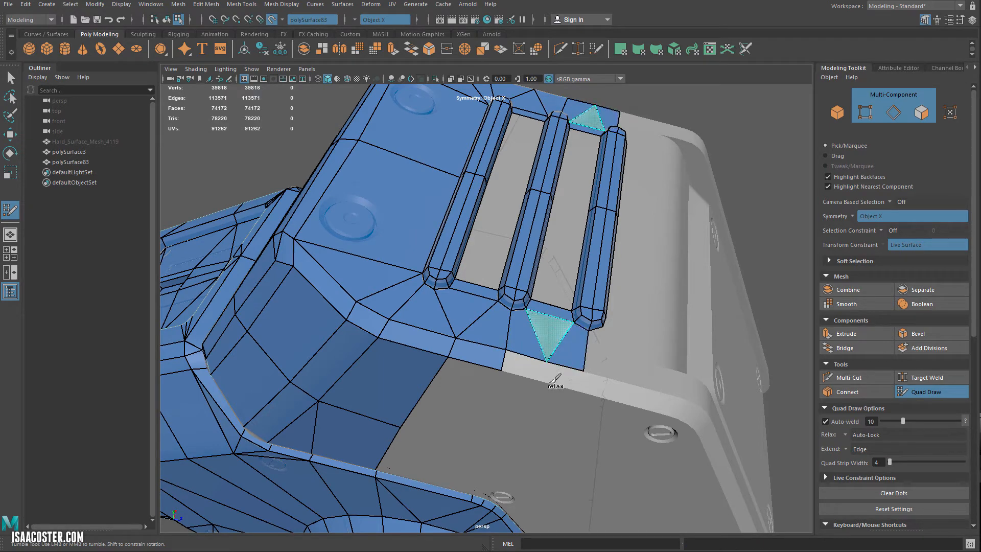
# Fill the triangular gap by the third slot's end, weld its border vertex into the corner, and extend the edge strip by one quad.
pyautogui.keyDown('shift'); pyautogui.click(540, 368); pyautogui.keyUp('shift')
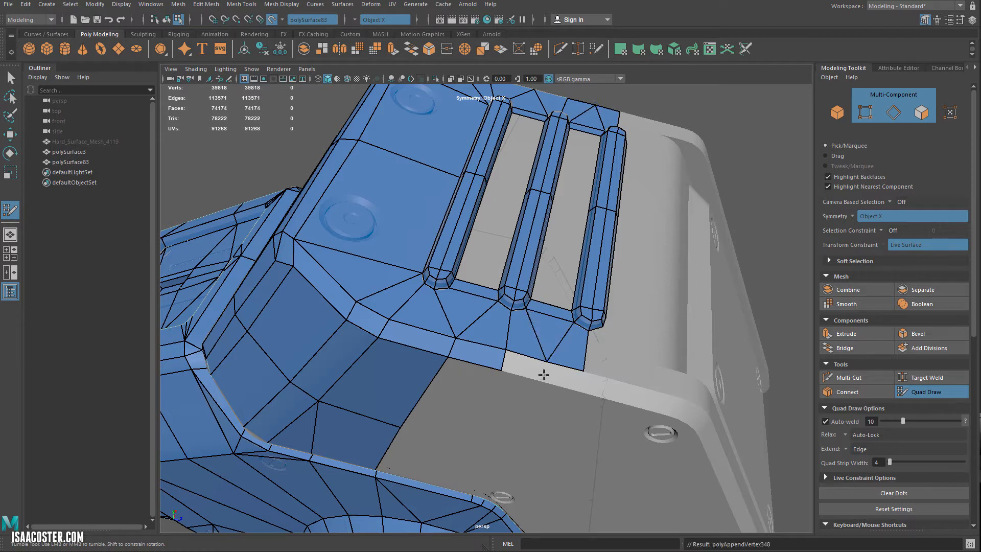
pyautogui.moveTo(546, 361)
pyautogui.mouseDown()
pyautogui.moveTo(584, 368)
pyautogui.moveTo(564, 376)
pyautogui.moveTo(560, 395)
pyautogui.mouseUp()
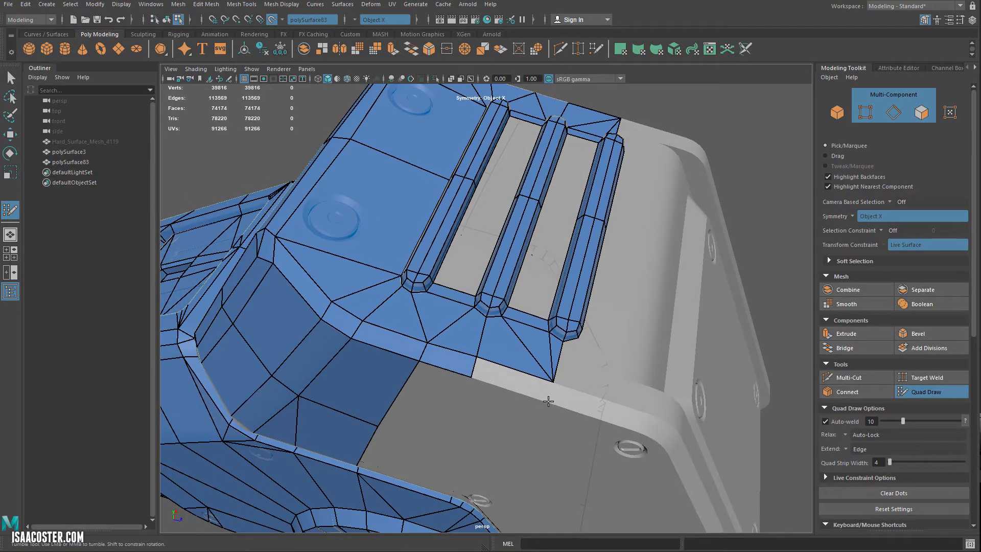
pyautogui.click(549, 402)
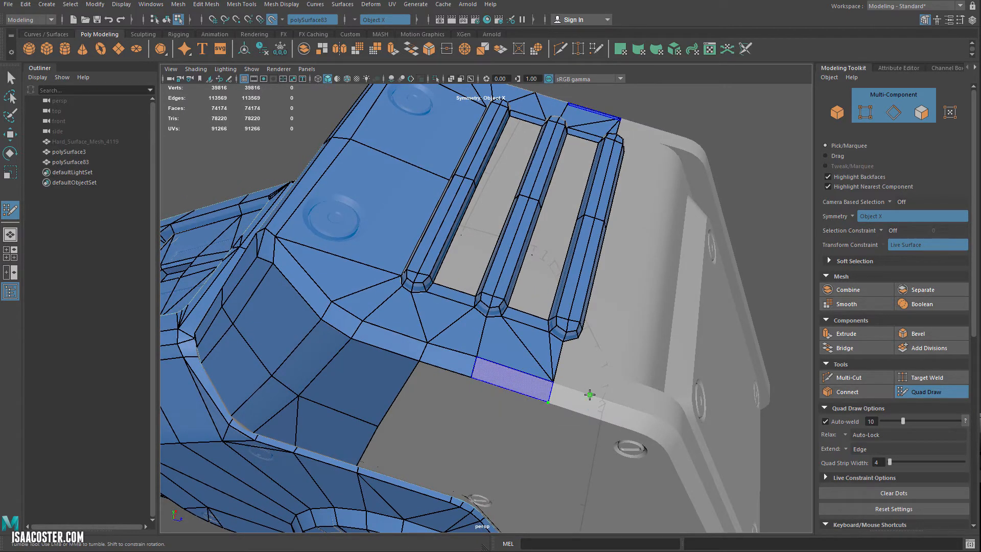
pyautogui.keyDown('shift'); pyautogui.click(610, 397); pyautogui.keyUp('shift')
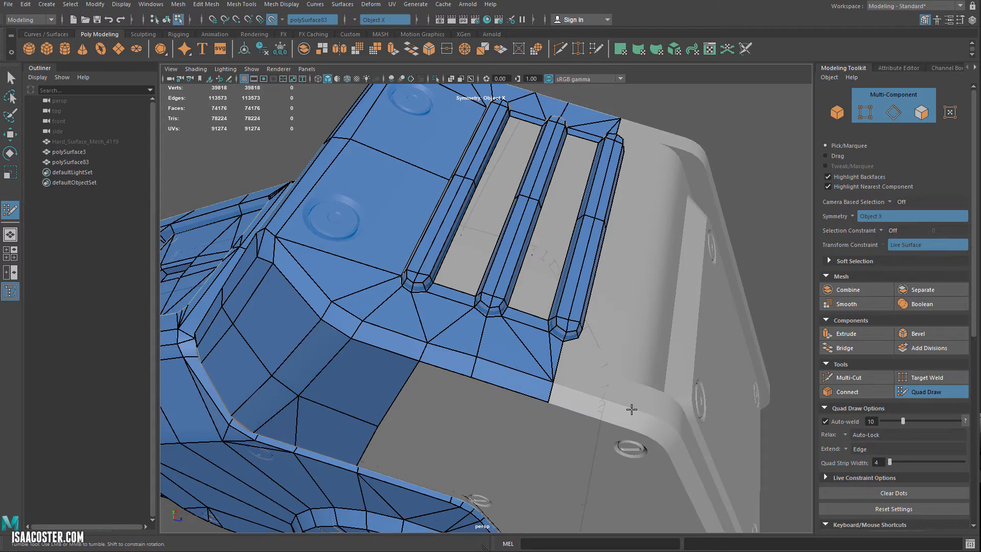
# Place dots around the upper end of the recessed side groove and fill two quads down along it.
pyautogui.keyDown('alt'); pyautogui.moveTo(631, 409); pyautogui.dragTo(618, 407); pyautogui.keyUp('alt')
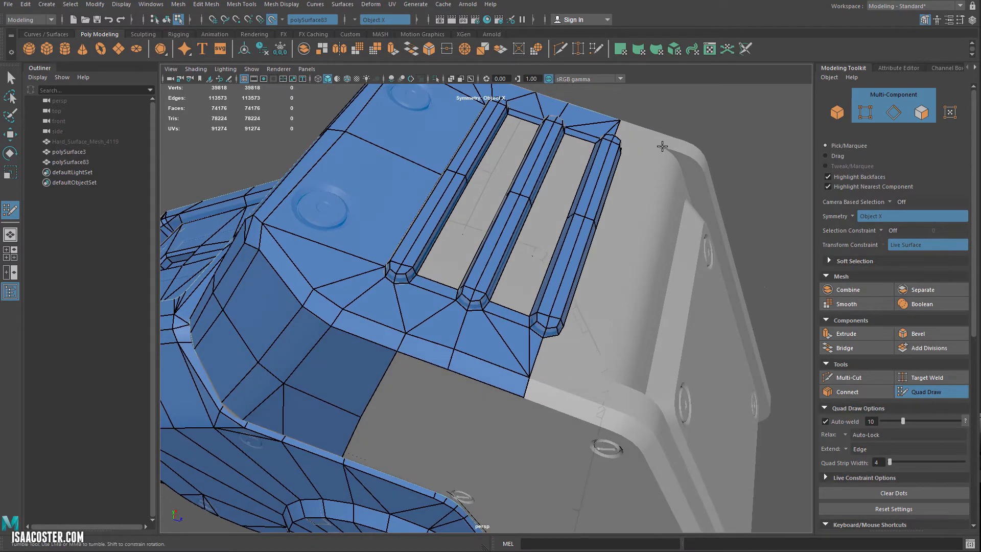
pyautogui.keyDown('alt'); pyautogui.moveTo(637, 181); pyautogui.dragTo(577, 201); pyautogui.keyUp('alt')
pyautogui.keyDown('alt'); pyautogui.moveTo(577, 202); pyautogui.dragTo(659, 232, button='right'); pyautogui.keyUp('alt')
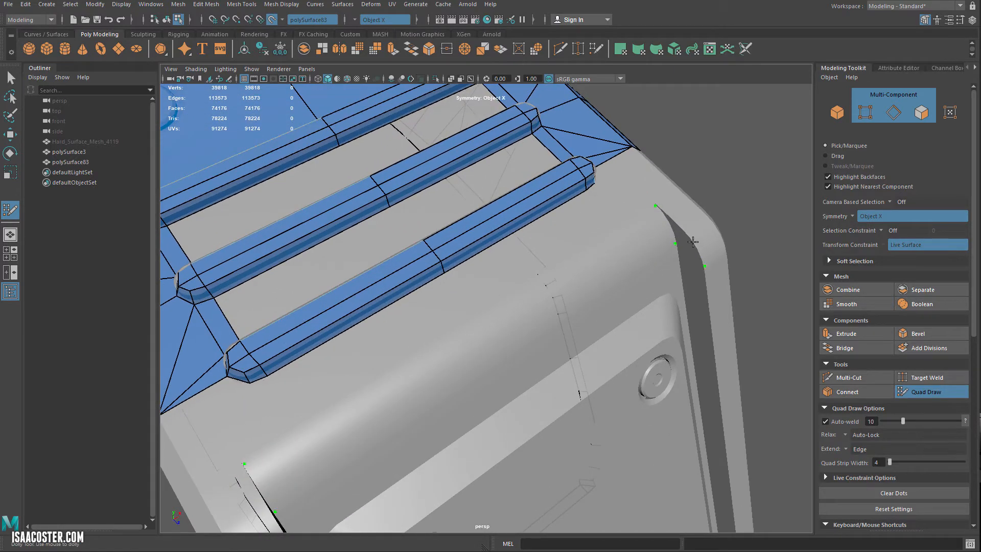
pyautogui.keyDown('shift'); pyautogui.click(683, 237); pyautogui.keyUp('shift')
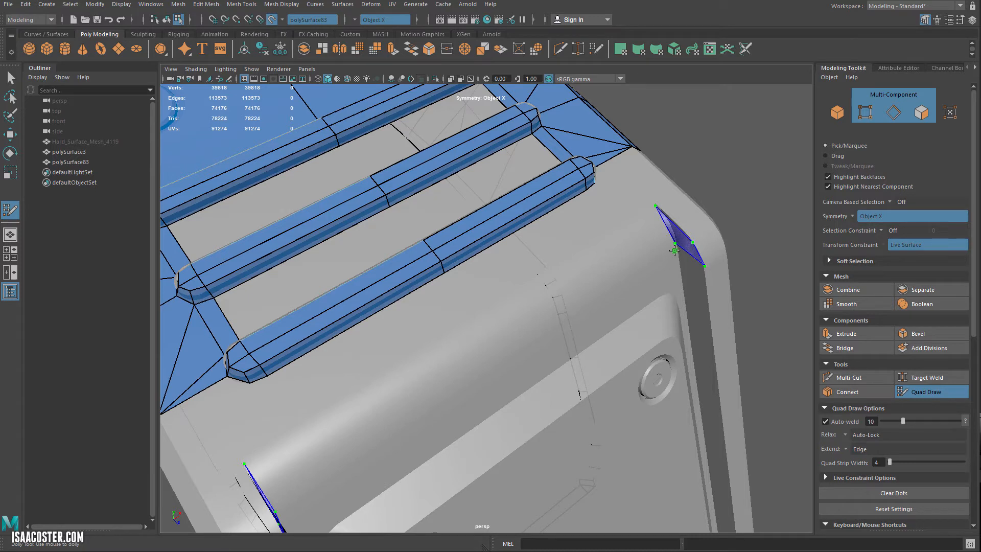
pyautogui.keyDown('alt'); pyautogui.moveTo(675, 250); pyautogui.dragTo(682, 268); pyautogui.keyUp('alt')
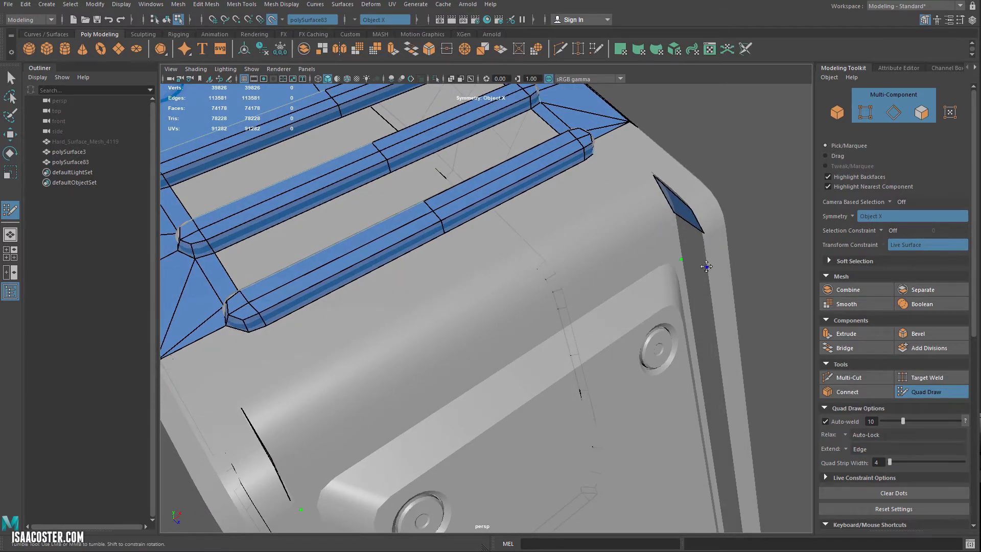
pyautogui.moveTo(601, 297)
pyautogui.keyDown('alt'); pyautogui.mouseDown()
pyautogui.moveTo(577, 274)
pyautogui.moveTo(591, 285)
pyautogui.moveTo(582, 289)
pyautogui.mouseUp(); pyautogui.keyUp('alt')
pyautogui.keyDown('alt'); pyautogui.moveTo(581, 289); pyautogui.dragTo(578, 295, button='middle'); pyautogui.keyUp('alt')
pyautogui.keyDown('alt'); pyautogui.moveTo(617, 253); pyautogui.dragTo(612, 249, button='middle'); pyautogui.keyUp('alt')
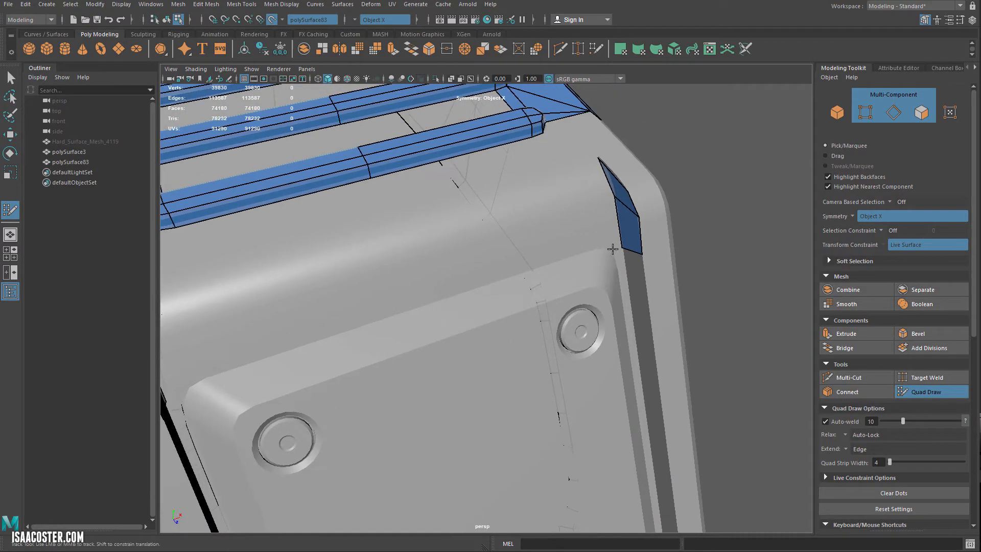
# Place dots around the recessed back panel's upper corner and fill two quads over its bevel.
pyautogui.keyDown('alt'); pyautogui.moveTo(611, 291); pyautogui.dragTo(575, 276); pyautogui.keyUp('alt')
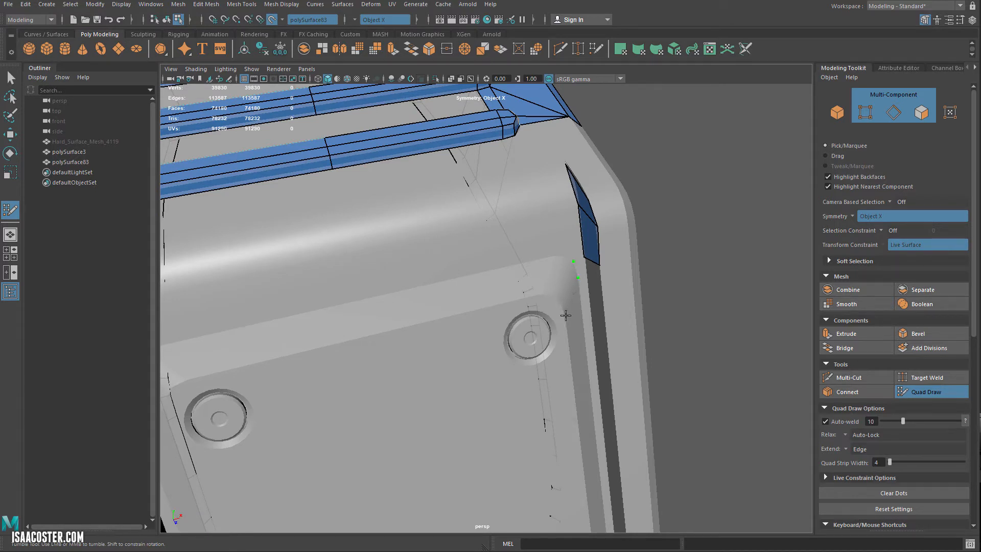
pyautogui.click(556, 296)
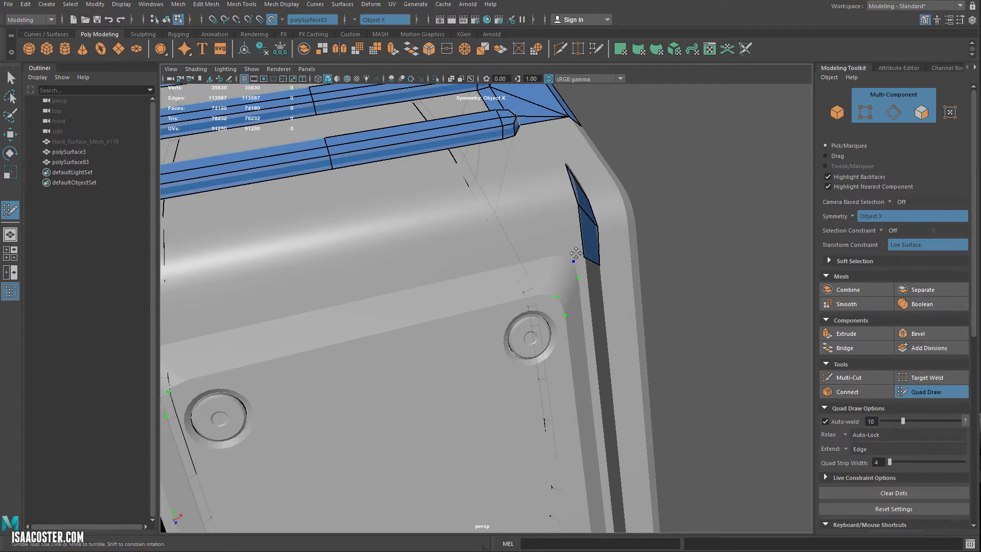
pyautogui.click(542, 293)
pyautogui.keyDown('shift'); pyautogui.click(553, 273); pyautogui.keyUp('shift')
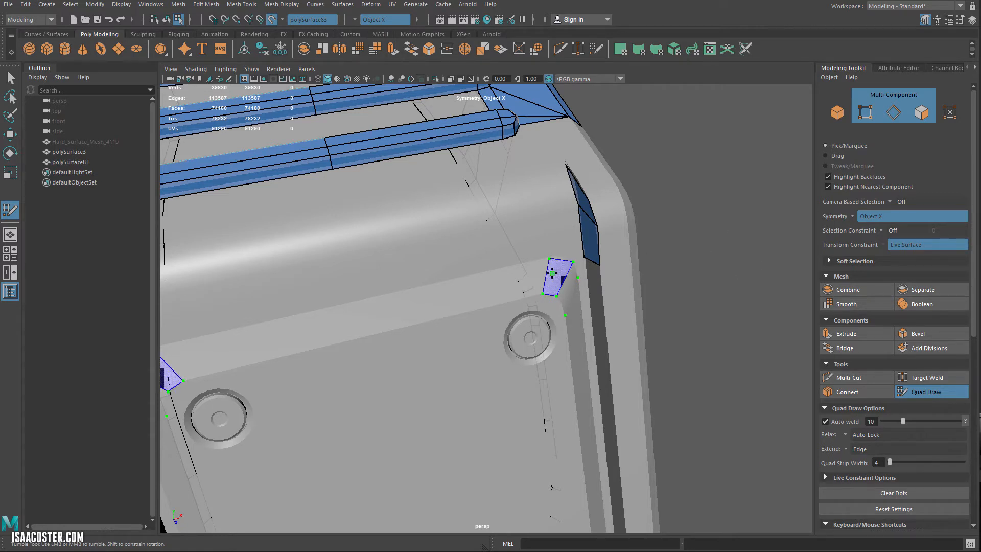
pyautogui.keyDown('shift'); pyautogui.click(569, 297); pyautogui.keyUp('shift')
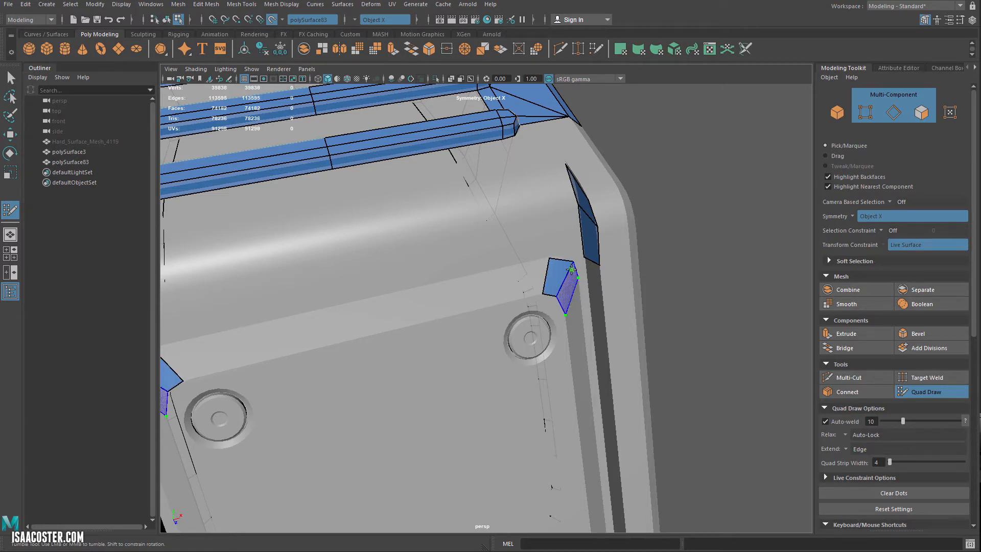
pyautogui.keyDown('shift'); pyautogui.click(576, 260); pyautogui.keyUp('shift')
# Continue the side groove strip by one quad and bridge it to the recessed panel's corner with another quad.
pyautogui.keyDown('alt'); pyautogui.moveTo(599, 268); pyautogui.dragTo(598, 244); pyautogui.keyUp('alt')
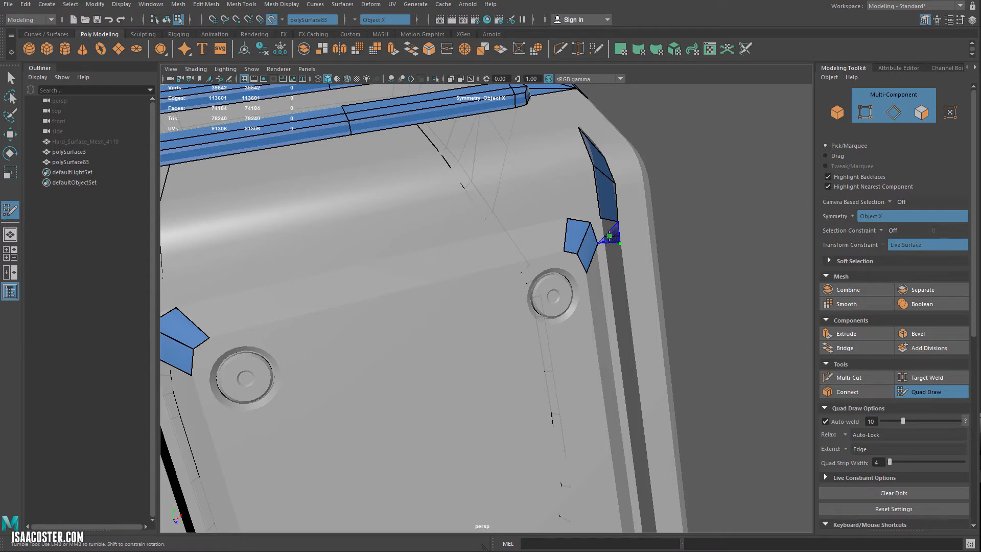
pyautogui.keyDown('alt'); pyautogui.moveTo(608, 229); pyautogui.dragTo(608, 235, button='middle'); pyautogui.keyUp('alt')
pyautogui.keyDown('alt'); pyautogui.moveTo(608, 234); pyautogui.dragTo(649, 200, button='right'); pyautogui.keyUp('alt')
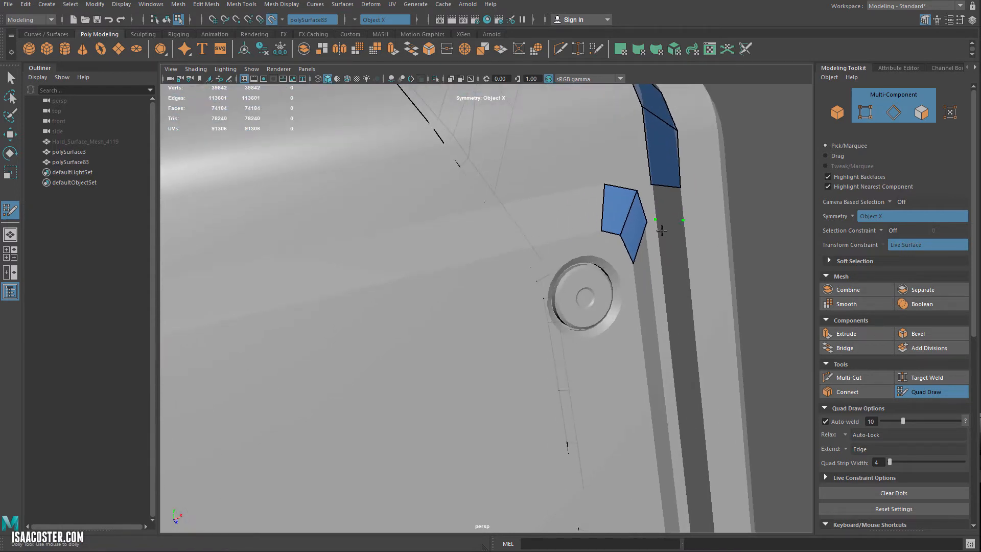
pyautogui.keyDown('shift'); pyautogui.click(670, 205); pyautogui.keyUp('shift')
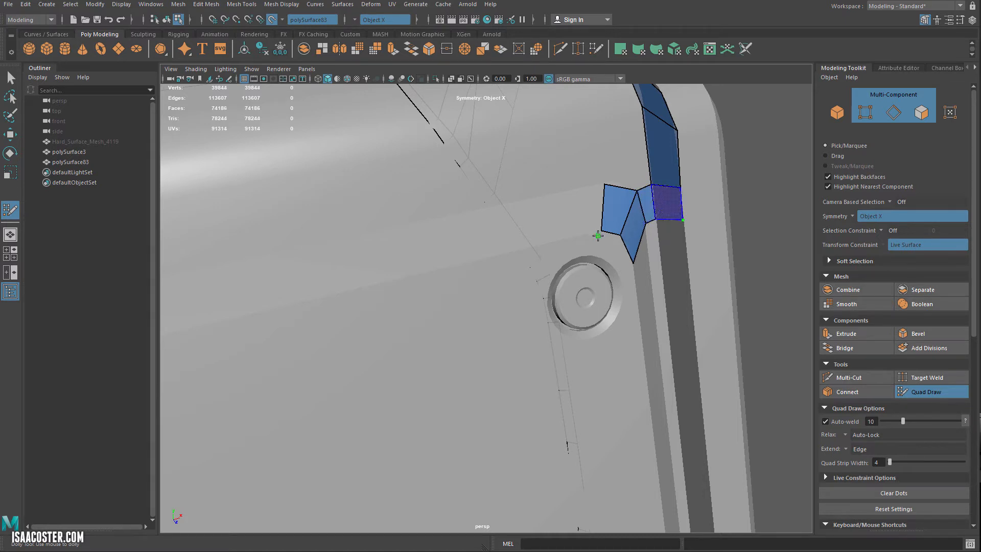
pyautogui.keyDown('shift'); pyautogui.click(621, 205); pyautogui.keyUp('shift')
# Place dots on the curved surface above the panel corner and fill two quads beside the groove strip, undoing the overly wide first quad.
pyautogui.moveTo(603, 208)
pyautogui.keyDown('alt'); pyautogui.mouseDown()
pyautogui.moveTo(532, 264)
pyautogui.moveTo(559, 286)
pyautogui.mouseUp(); pyautogui.keyUp('alt')
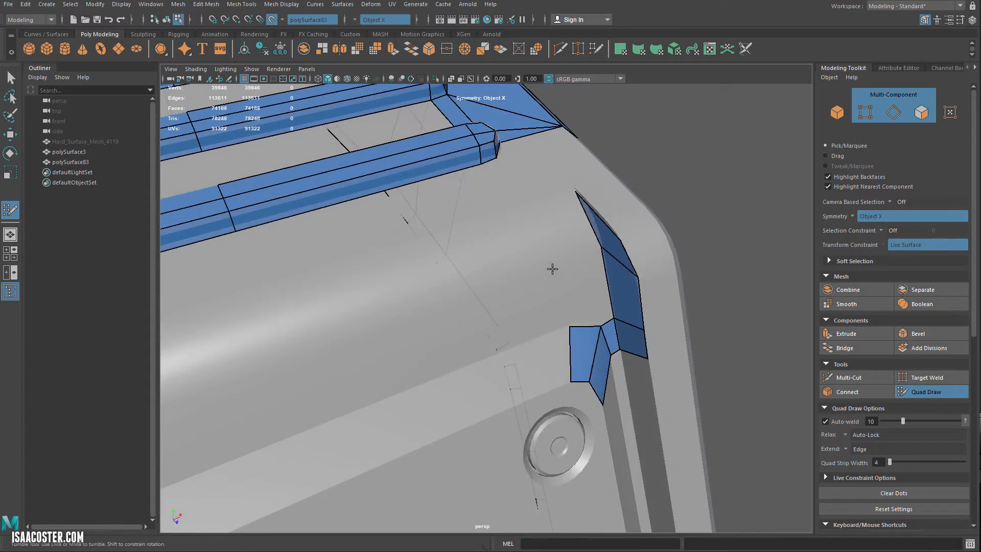
pyautogui.click(552, 268)
pyautogui.keyDown('shift'); pyautogui.click(528, 236); pyautogui.keyUp('shift')
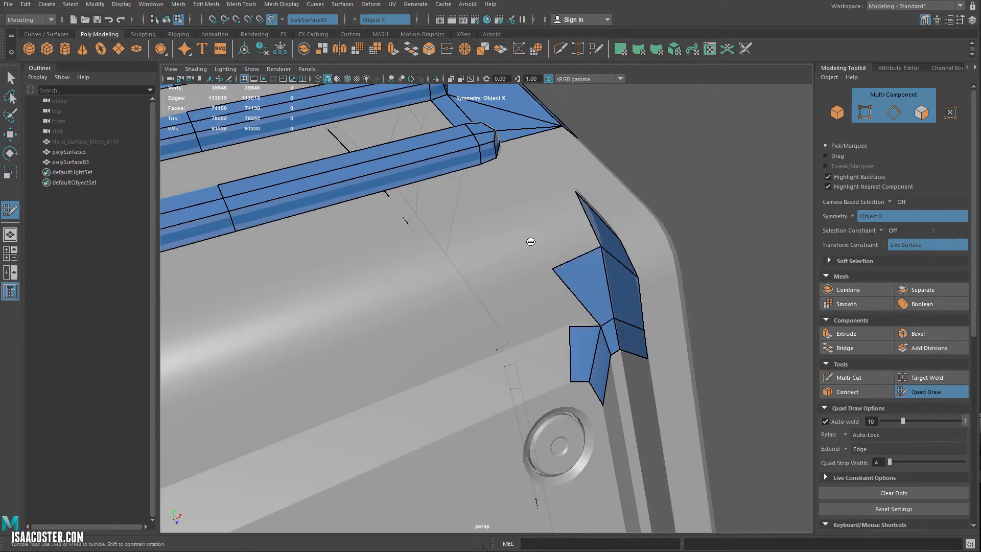
pyautogui.hotkey('ctrl', 'z')
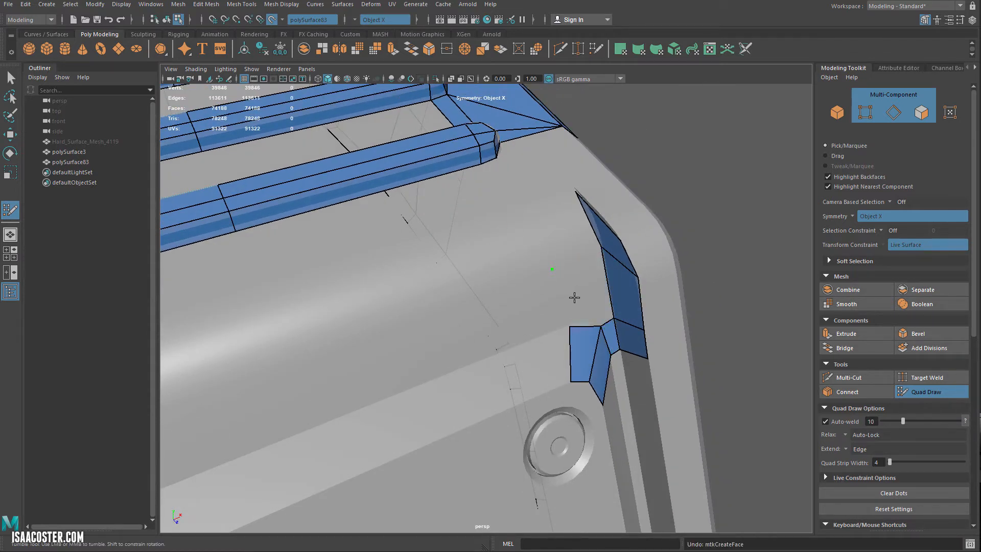
pyautogui.click(584, 258)
pyautogui.keyDown('shift'); pyautogui.click(576, 294); pyautogui.keyUp('shift')
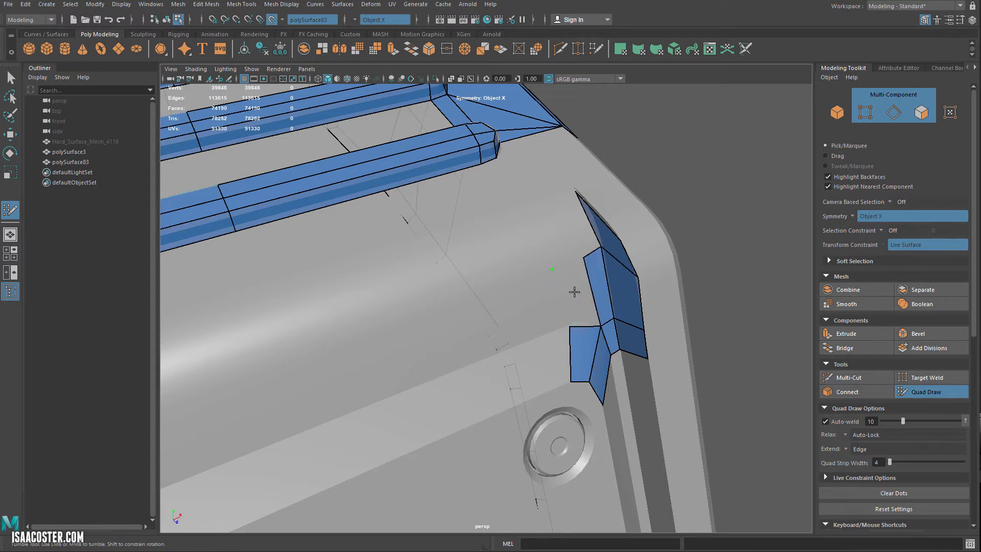
pyautogui.keyDown('shift'); pyautogui.click(575, 327); pyautogui.keyUp('shift')
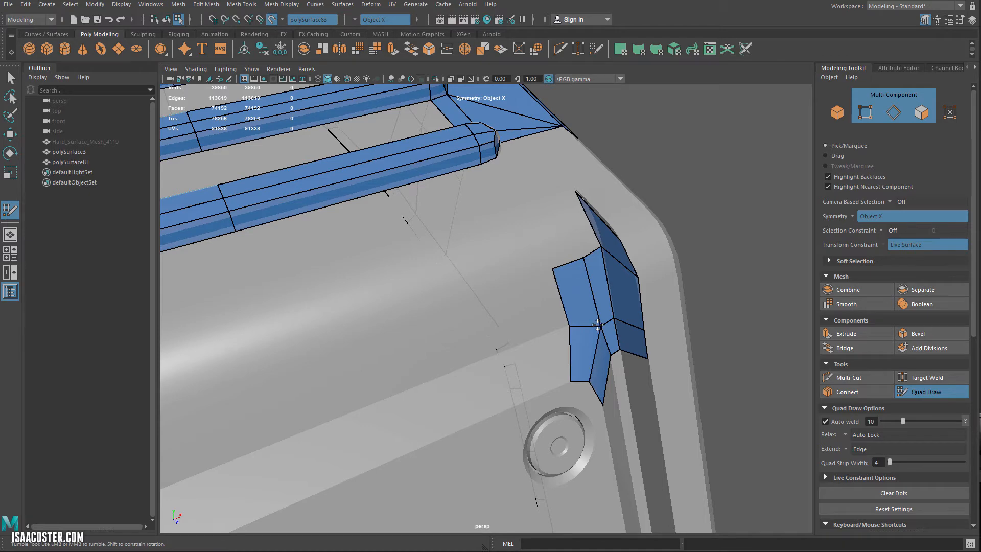
# Extend the corner patch inward with two quads over the bevel and curved surface, and weld its inner upper vertices together.
pyautogui.keyDown('alt'); pyautogui.moveTo(572, 323); pyautogui.dragTo(540, 319, button='right'); pyautogui.keyUp('alt')
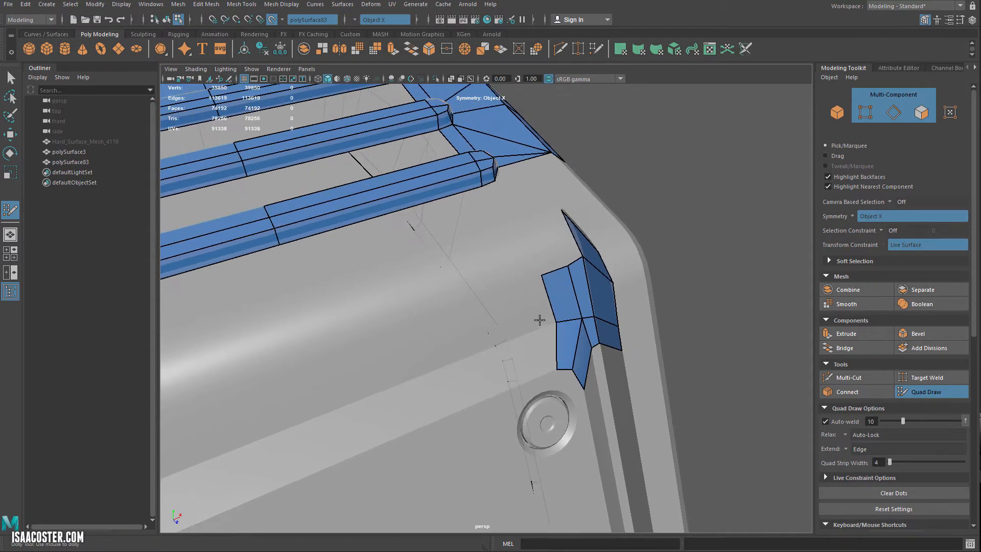
pyautogui.keyDown('alt'); pyautogui.moveTo(539, 319); pyautogui.dragTo(574, 382); pyautogui.keyUp('alt')
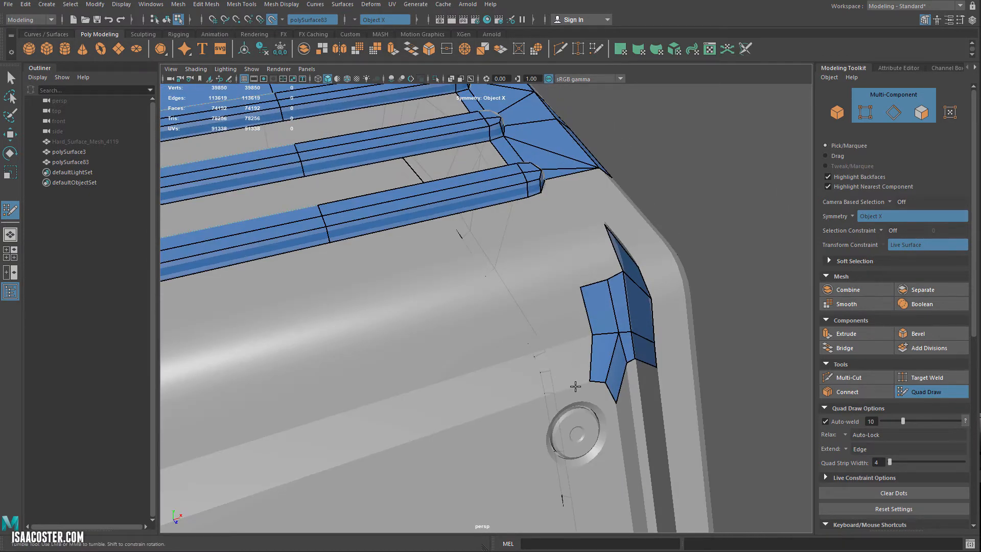
pyautogui.click(575, 386)
pyautogui.click(557, 346)
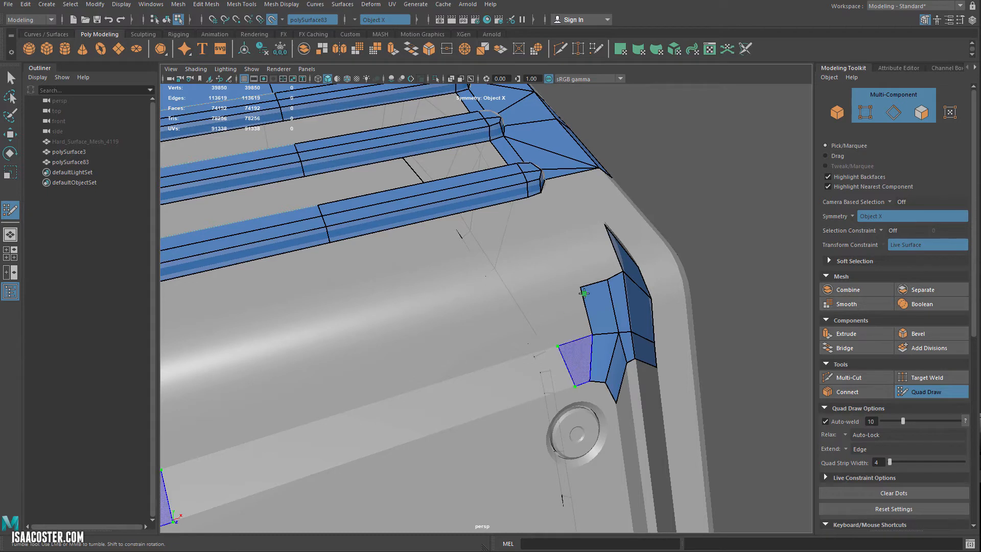
pyautogui.click(541, 298)
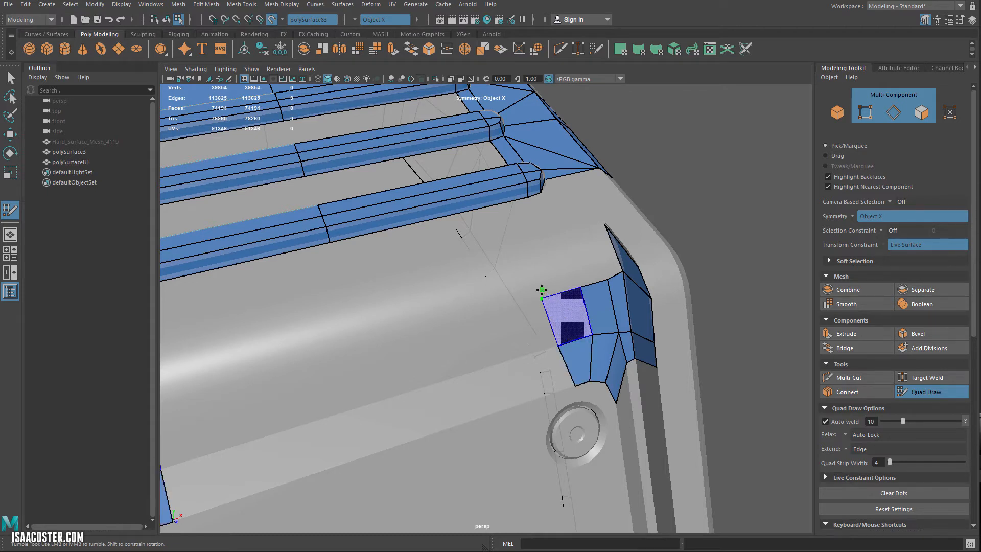
pyautogui.keyDown('shift'); pyautogui.click(552, 302); pyautogui.keyUp('shift')
pyautogui.moveTo(542, 298)
pyautogui.mouseDown()
pyautogui.moveTo(580, 289)
pyautogui.moveTo(545, 296)
pyautogui.moveTo(576, 306)
pyautogui.moveTo(727, 288)
pyautogui.mouseUp()
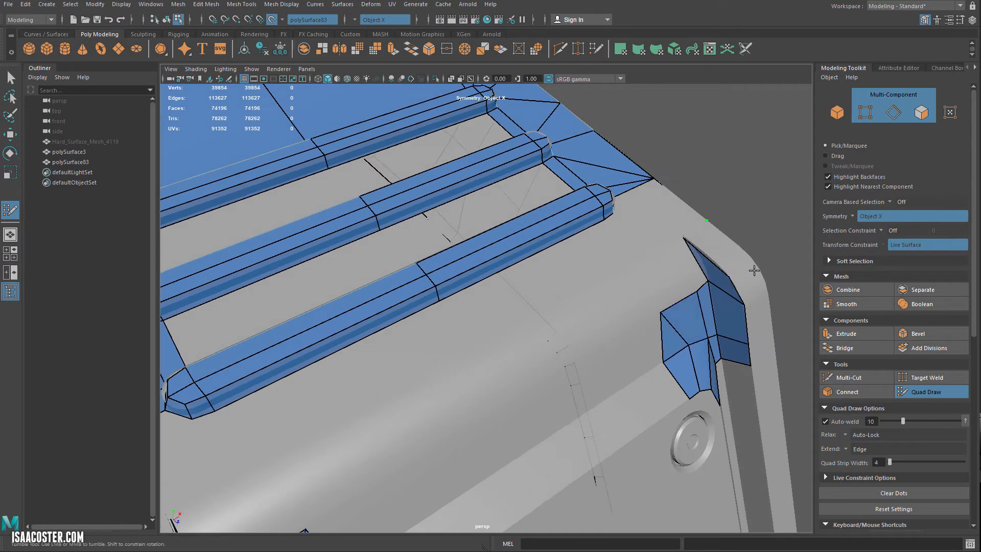
# Fill two quads on the outer border around the rounded corner, along the upper end of the side groove.
pyautogui.click(767, 292)
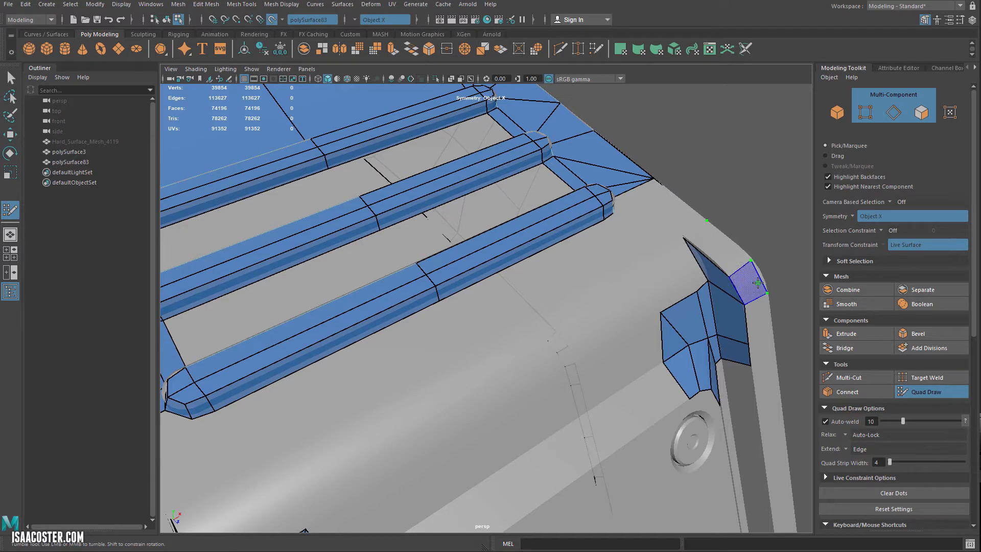
pyautogui.keyDown('shift'); pyautogui.click(718, 243); pyautogui.keyUp('shift')
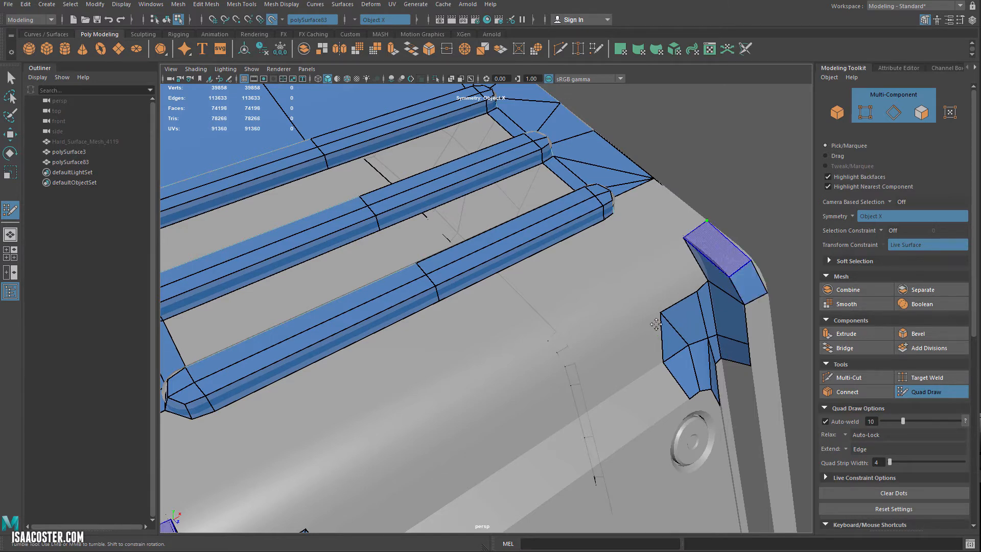
pyautogui.keyDown('alt'); pyautogui.moveTo(655, 324); pyautogui.dragTo(600, 284); pyautogui.keyUp('alt')
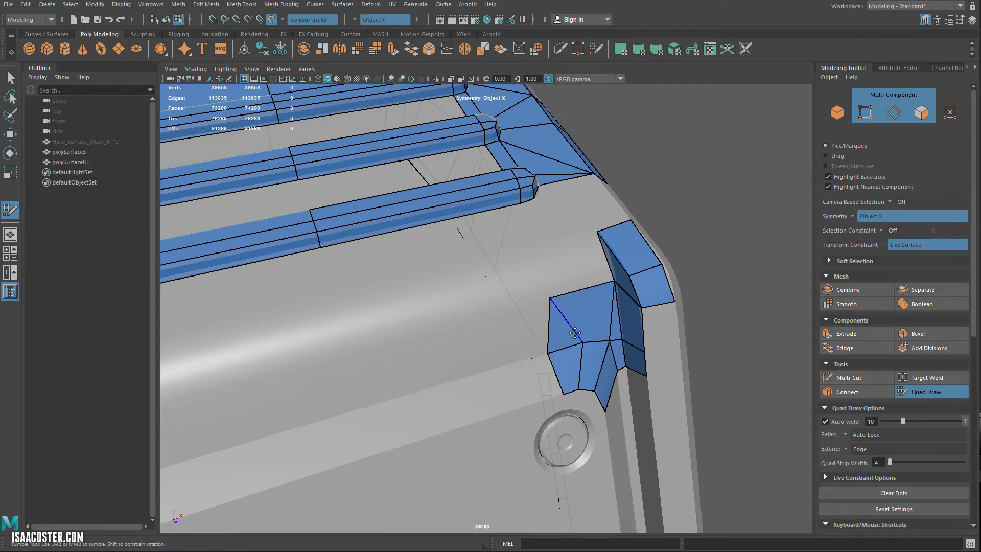
# Simplify the corner patch by welding its inner bevel vertices, straightening its inner edge, and deleting the leftover triangle.
pyautogui.keyDown('alt'); pyautogui.moveTo(576, 324); pyautogui.dragTo(562, 273); pyautogui.keyUp('alt')
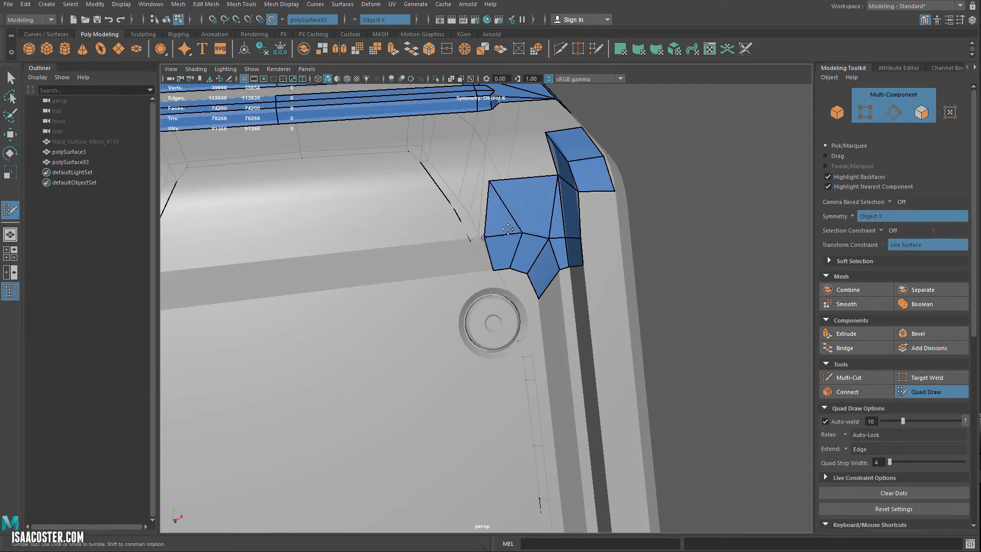
pyautogui.moveTo(520, 232)
pyautogui.mouseDown()
pyautogui.moveTo(484, 236)
pyautogui.moveTo(506, 234)
pyautogui.mouseUp()
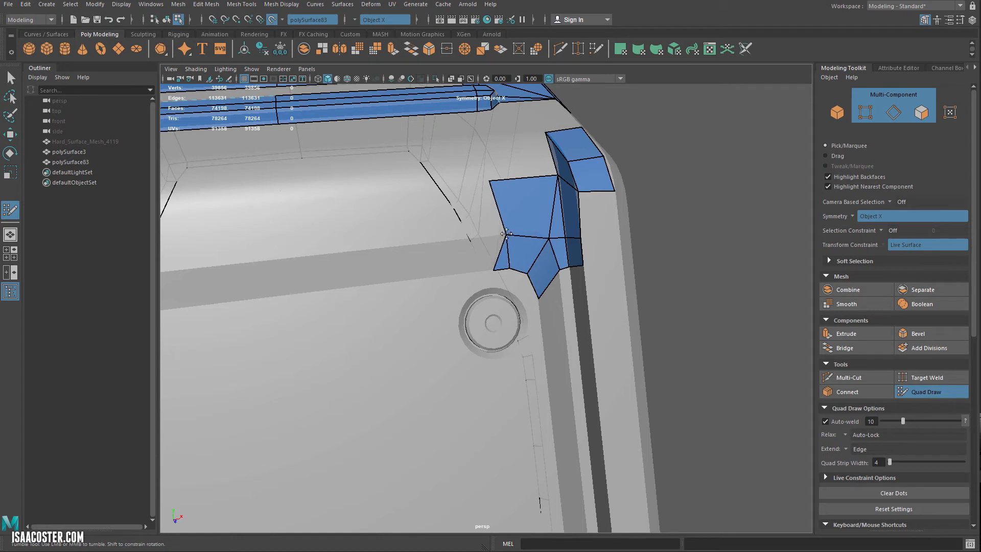
pyautogui.moveTo(489, 182); pyautogui.dragTo(501, 180)
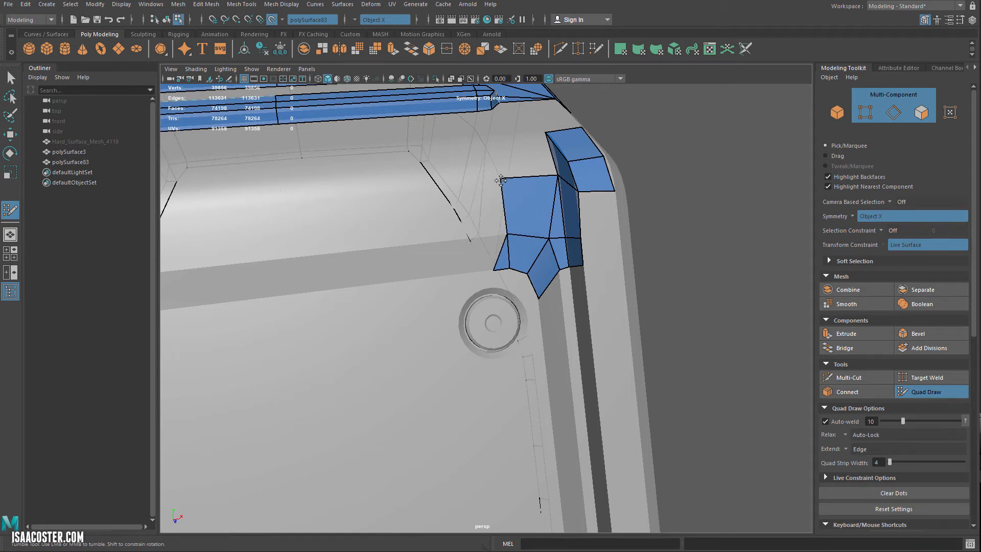
pyautogui.keyDown('alt'); pyautogui.moveTo(507, 265); pyautogui.dragTo(539, 281); pyautogui.keyUp('alt')
pyautogui.keyDown('ctrl'); pyautogui.keyDown('shift'); pyautogui.click(495, 271); pyautogui.keyUp('shift'); pyautogui.keyUp('ctrl')
# Place Quad Draw dots along the lower and upper edges of the bevel between the two corner patches.
pyautogui.keyDown('alt'); pyautogui.moveTo(539, 281); pyautogui.dragTo(506, 279, button='right'); pyautogui.keyUp('alt')
pyautogui.click(509, 293)
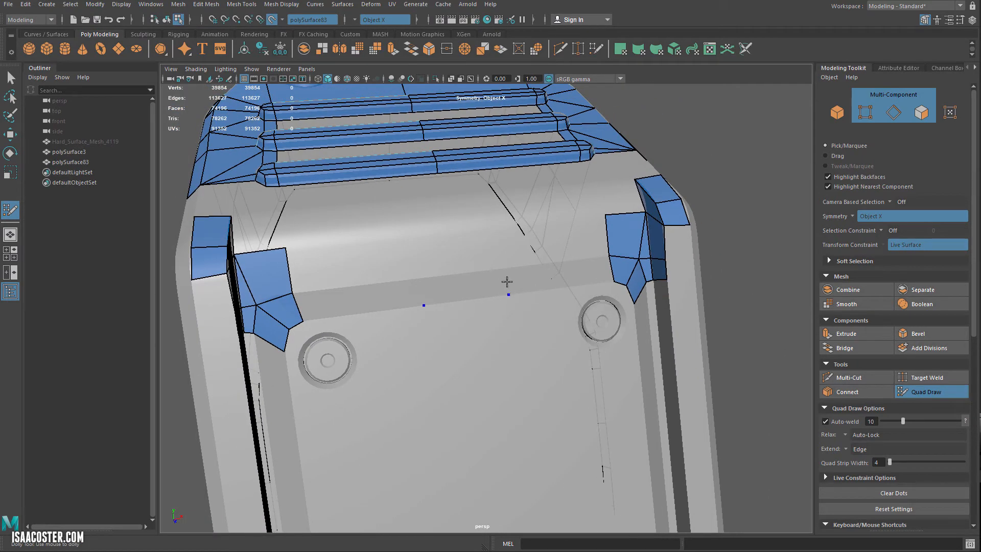
pyautogui.keyDown('shift'); pyautogui.click(565, 276); pyautogui.keyUp('shift')
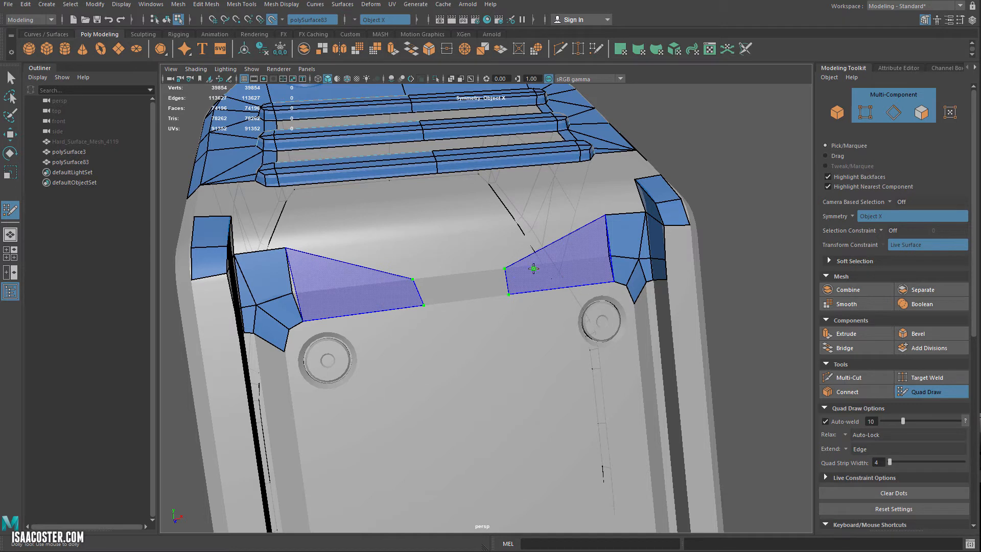
pyautogui.keyDown('ctrl'); pyautogui.keyDown('shift'); pyautogui.click(557, 276); pyautogui.keyUp('shift'); pyautogui.keyUp('ctrl')
pyautogui.keyDown('alt'); pyautogui.moveTo(567, 286); pyautogui.dragTo(595, 329); pyautogui.keyUp('alt')
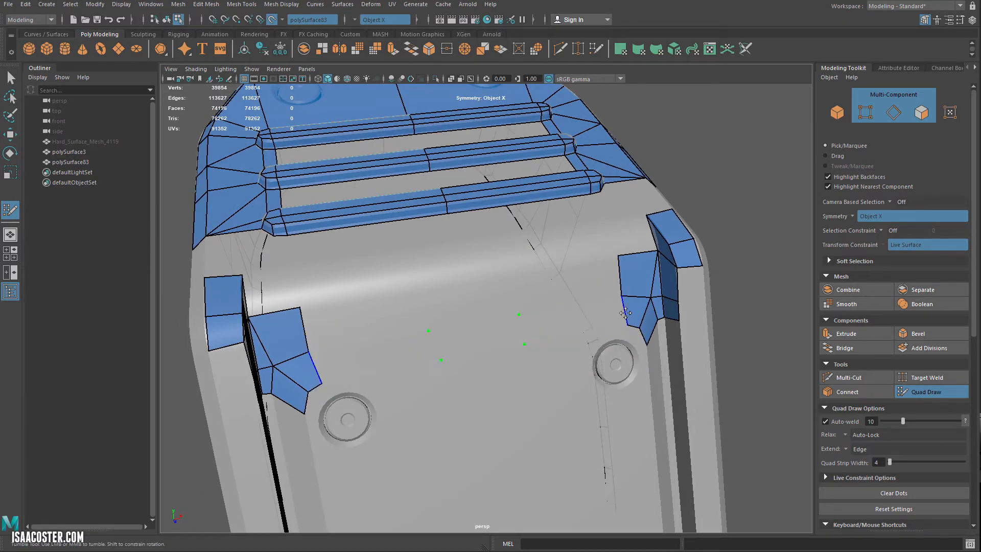
# Extend the corner patches' inner edges across the bevel and curved surface until both sides meet at the centre line.
pyautogui.moveTo(625, 313)
pyautogui.mouseDown()
pyautogui.moveTo(479, 339)
pyautogui.moveTo(526, 329)
pyautogui.moveTo(668, 257)
pyautogui.mouseUp()
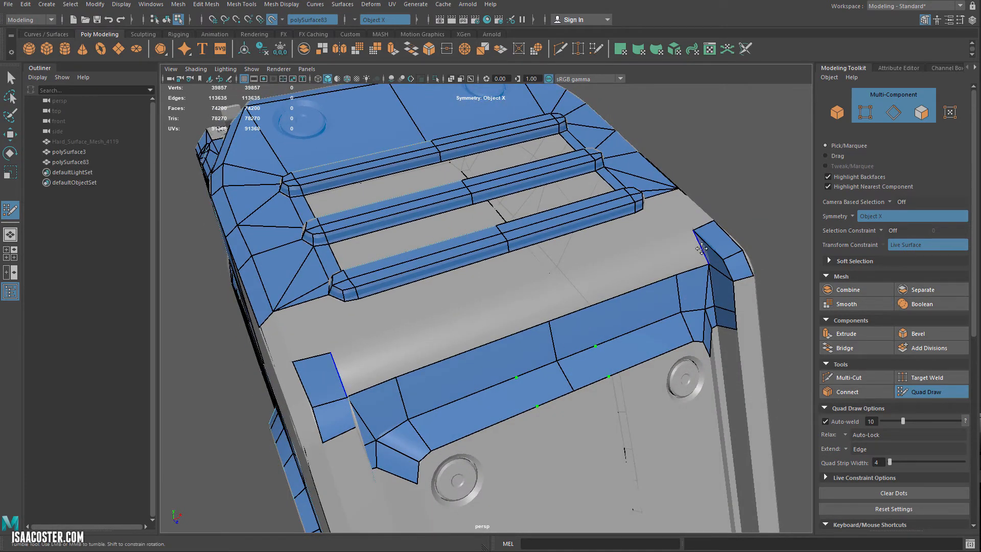
pyautogui.moveTo(701, 249); pyautogui.dragTo(670, 261)
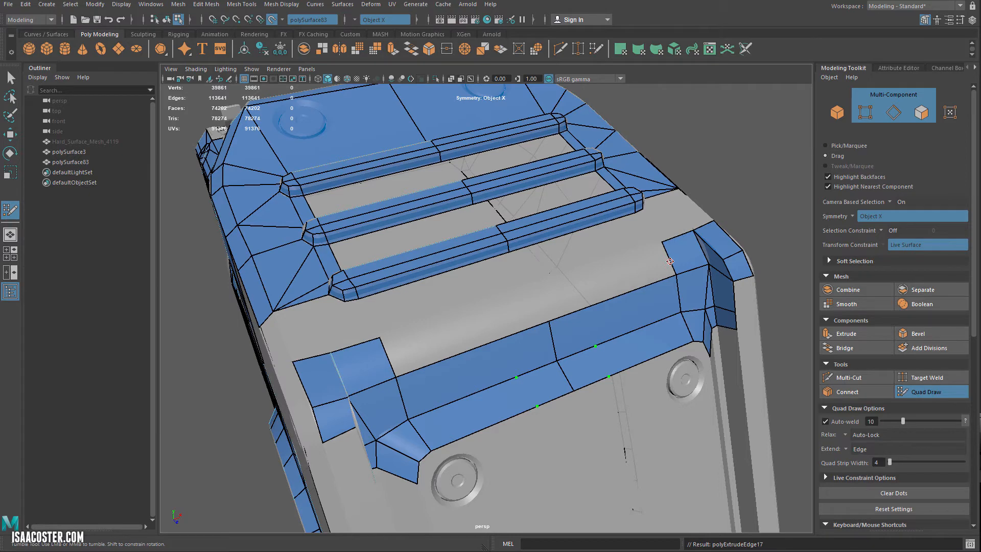
pyautogui.moveTo(611, 269); pyautogui.dragTo(539, 305)
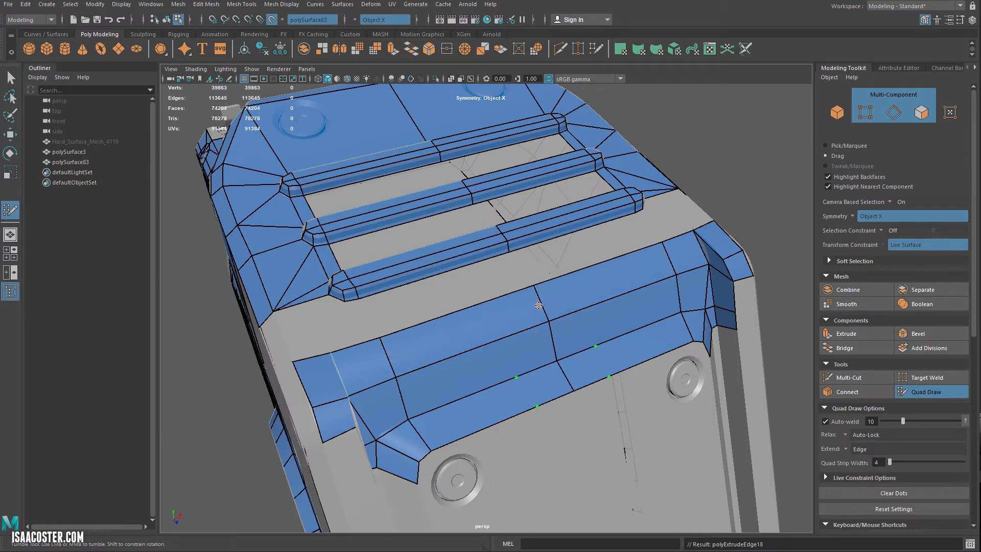
pyautogui.keyDown('shift'); pyautogui.click(521, 156); pyautogui.keyUp('shift')
pyautogui.moveTo(529, 165)
pyautogui.keyDown('alt'); pyautogui.mouseDown()
pyautogui.moveTo(613, 192)
pyautogui.moveTo(591, 204)
pyautogui.mouseUp(); pyautogui.keyUp('alt')
pyautogui.hotkey('ctrl', 'z')
pyautogui.scroll(3, 616, 194)
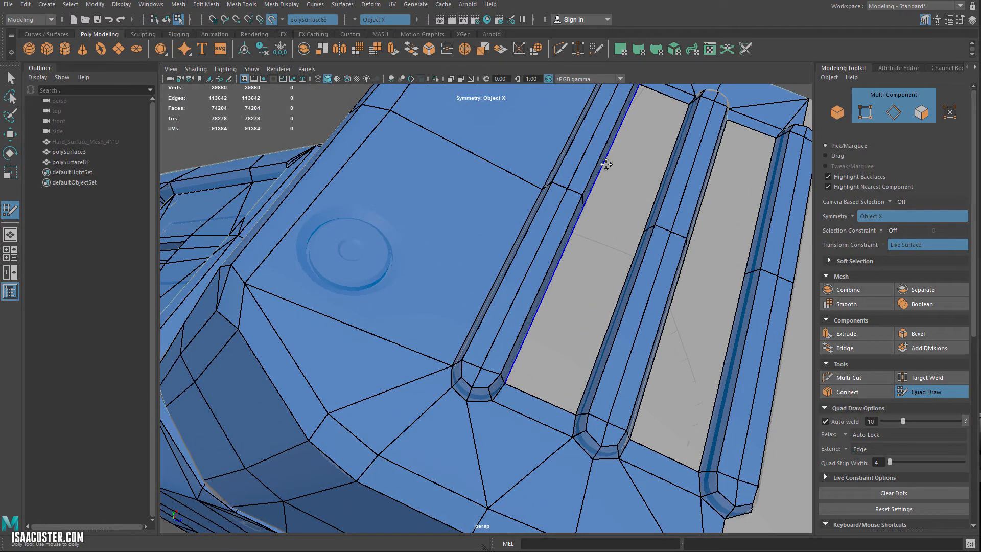
pyautogui.press('Tab')
pyautogui.moveTo(606, 164)
pyautogui.mouseDown()
pyautogui.moveTo(618, 178)
pyautogui.moveTo(595, 212)
pyautogui.mouseUp()
pyautogui.hotkey('ctrl', 'z')
pyautogui.hotkey('ctrl', 'z')
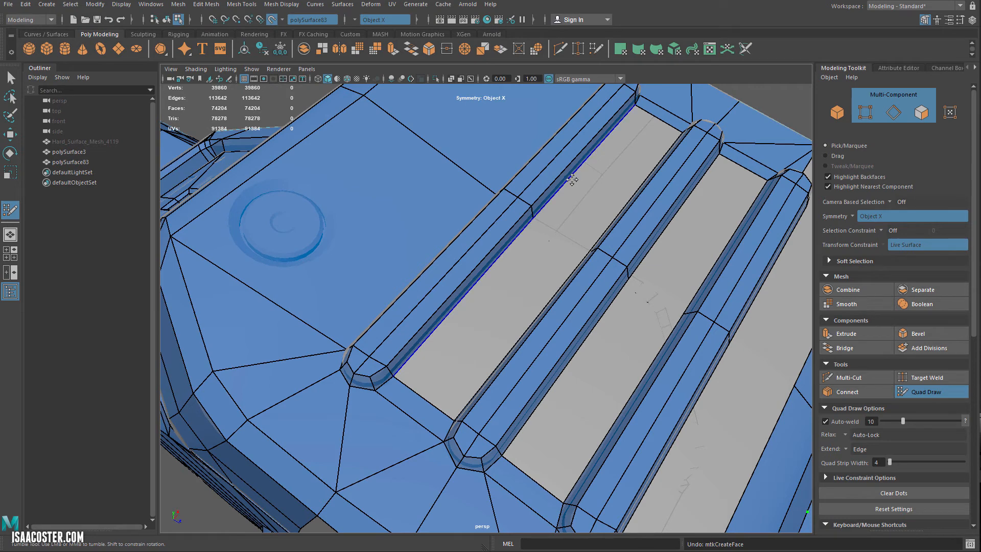
# Fill the gaps between the raised ribs and between the lowest rib and the curved surface with quads extended from the rib edges.
pyautogui.moveTo(572, 180); pyautogui.dragTo(622, 208)
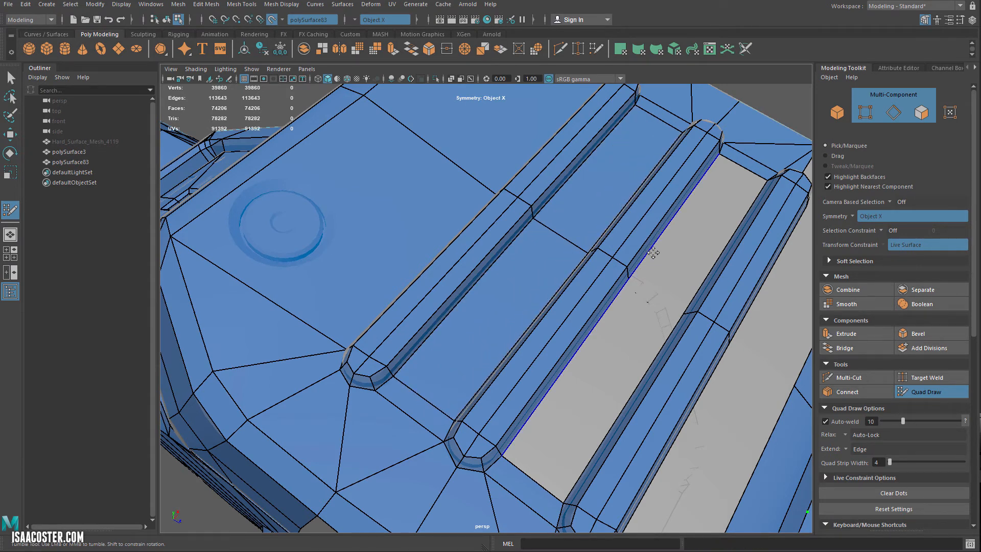
pyautogui.moveTo(648, 241)
pyautogui.mouseDown()
pyautogui.moveTo(657, 256)
pyautogui.moveTo(761, 309)
pyautogui.moveTo(734, 297)
pyautogui.moveTo(755, 361)
pyautogui.moveTo(619, 273)
pyautogui.moveTo(536, 271)
pyautogui.moveTo(525, 284)
pyautogui.moveTo(445, 289)
pyautogui.mouseUp()
pyautogui.scroll(-1, 713, 282)
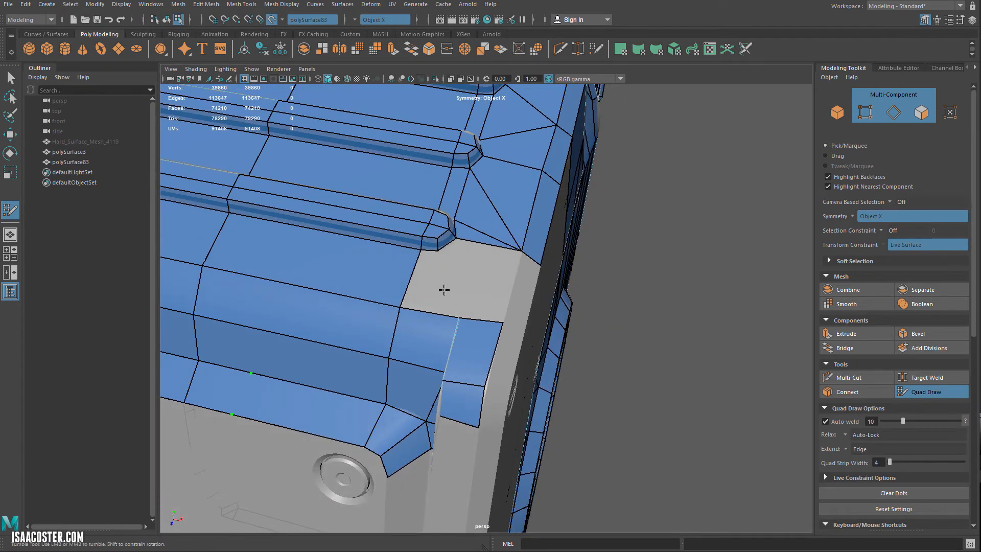
# Fill the hole between the lowest rib's end and the corner patch with one quad flanked by two triangles.
pyautogui.press('capslock')
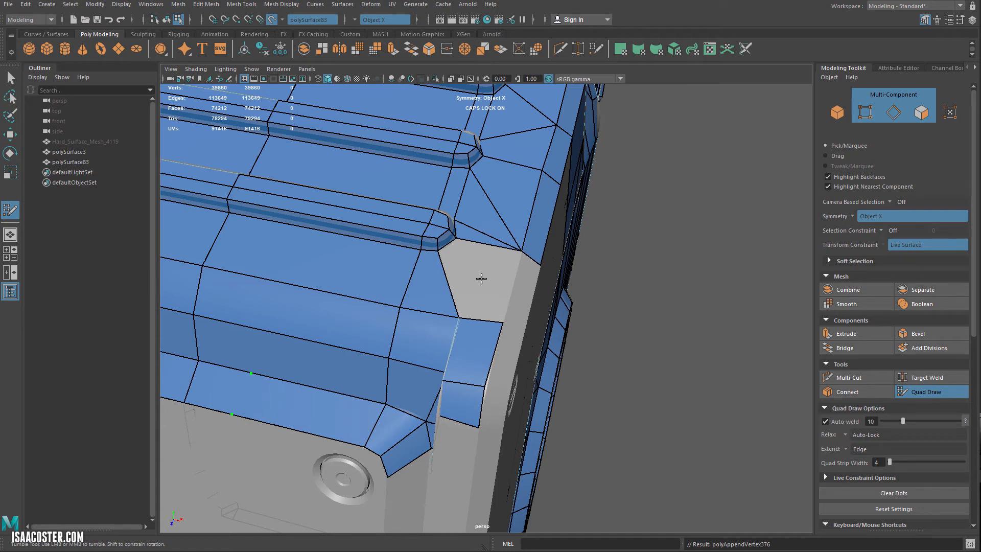
pyautogui.keyDown('shift'); pyautogui.click(470, 266); pyautogui.keyUp('shift')
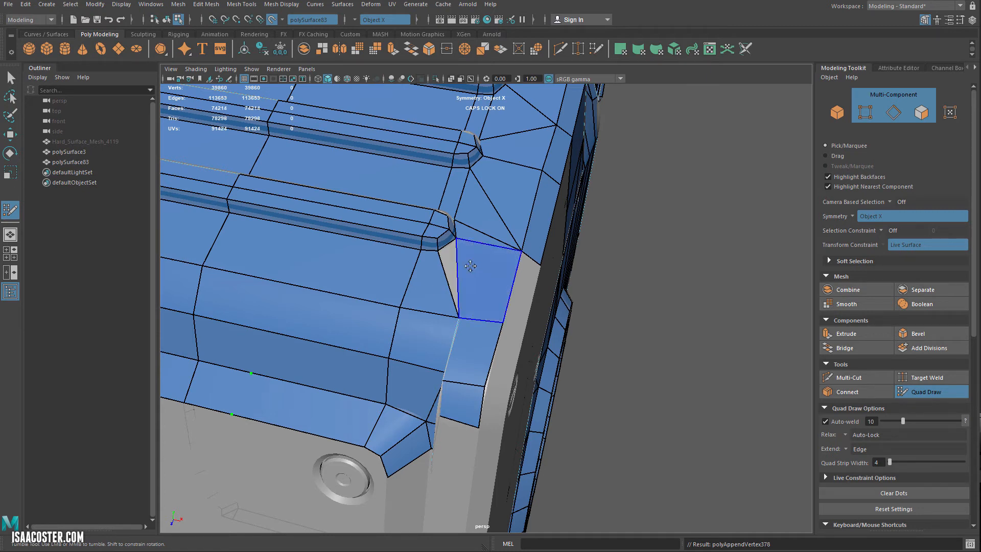
pyautogui.keyDown('shift'); pyautogui.click(456, 328); pyautogui.keyUp('shift')
# Place dots along the outer side edge and fill three quads on the bevel strip around the rounded rear corner.
pyautogui.keyDown('alt'); pyautogui.moveTo(456, 327); pyautogui.dragTo(396, 308); pyautogui.keyUp('alt')
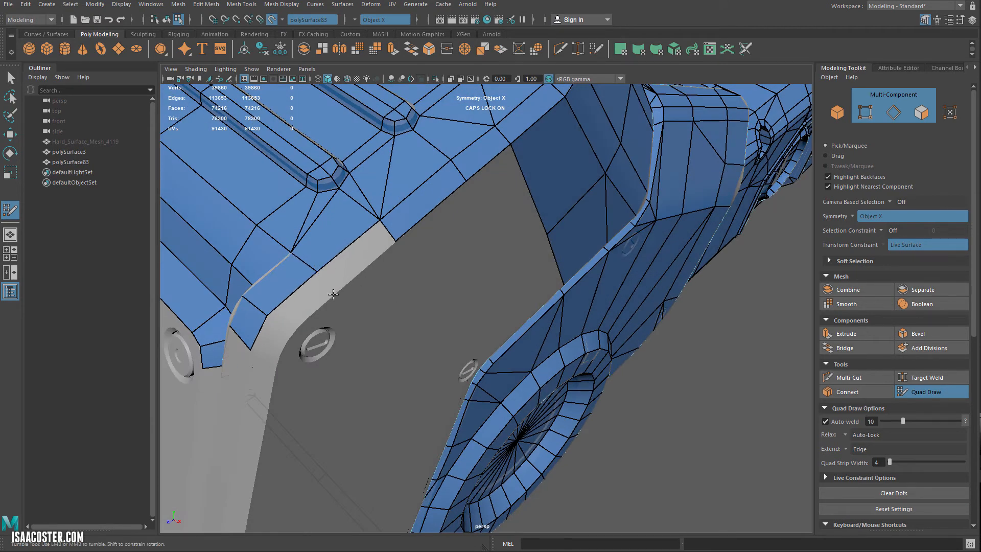
pyautogui.click(275, 367)
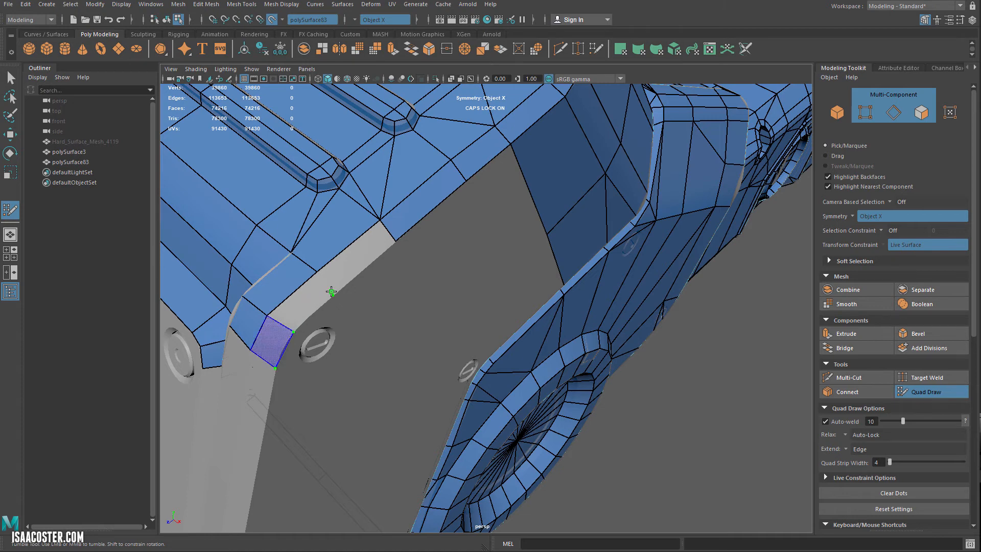
pyautogui.keyDown('shift'); pyautogui.click(311, 297); pyautogui.keyUp('shift')
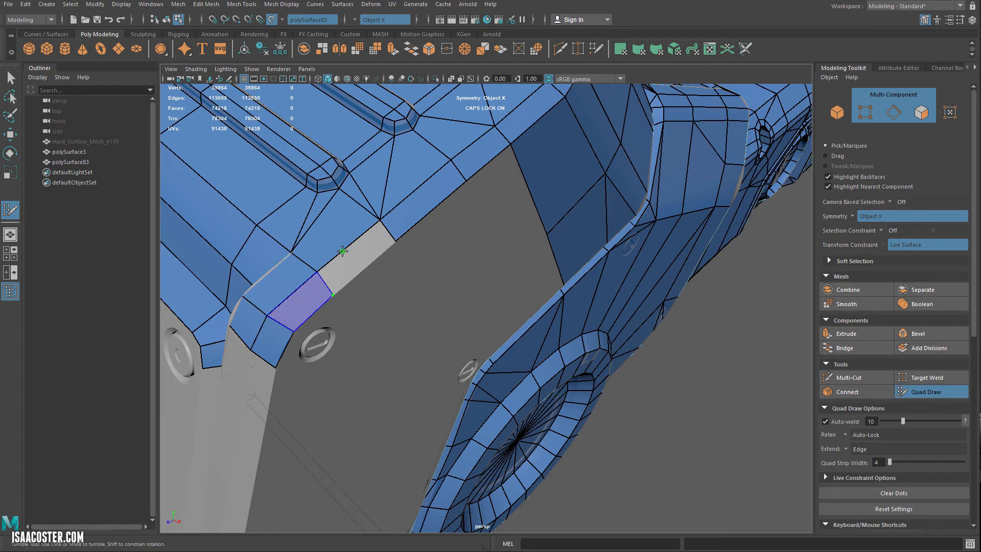
pyautogui.keyDown('shift'); pyautogui.click(375, 257); pyautogui.keyUp('shift')
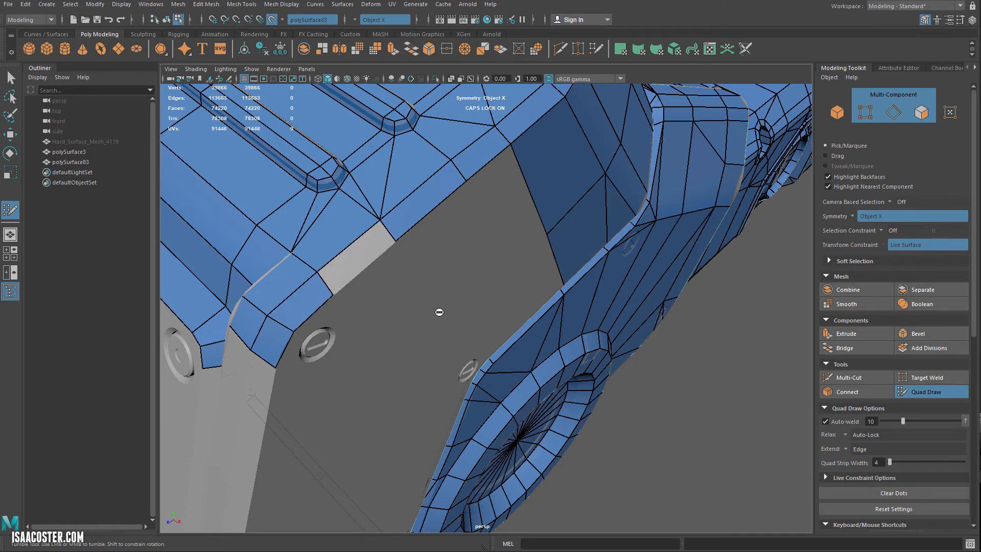
pyautogui.keyDown('alt'); pyautogui.moveTo(435, 310); pyautogui.dragTo(324, 229); pyautogui.keyUp('alt')
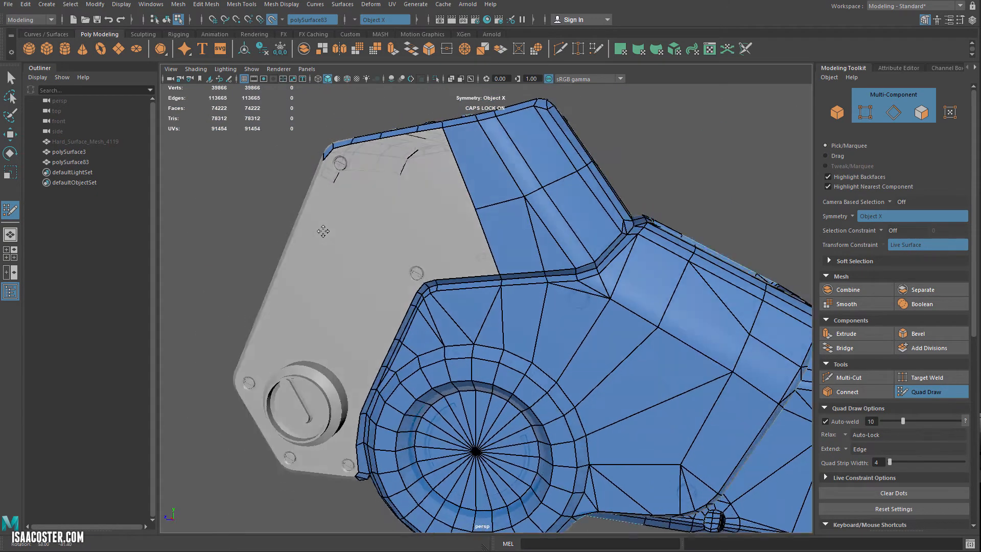
# Weld the middle vertex on the side panel's open edge to its lower corner and a neighbouring middle vertex to the upper border.
pyautogui.keyDown('alt'); pyautogui.moveTo(552, 191); pyautogui.dragTo(546, 238); pyautogui.keyUp('alt')
pyautogui.moveTo(491, 210); pyautogui.dragTo(515, 270)
pyautogui.moveTo(537, 197)
pyautogui.mouseDown()
pyautogui.moveTo(531, 236)
pyautogui.moveTo(543, 255)
pyautogui.mouseUp()
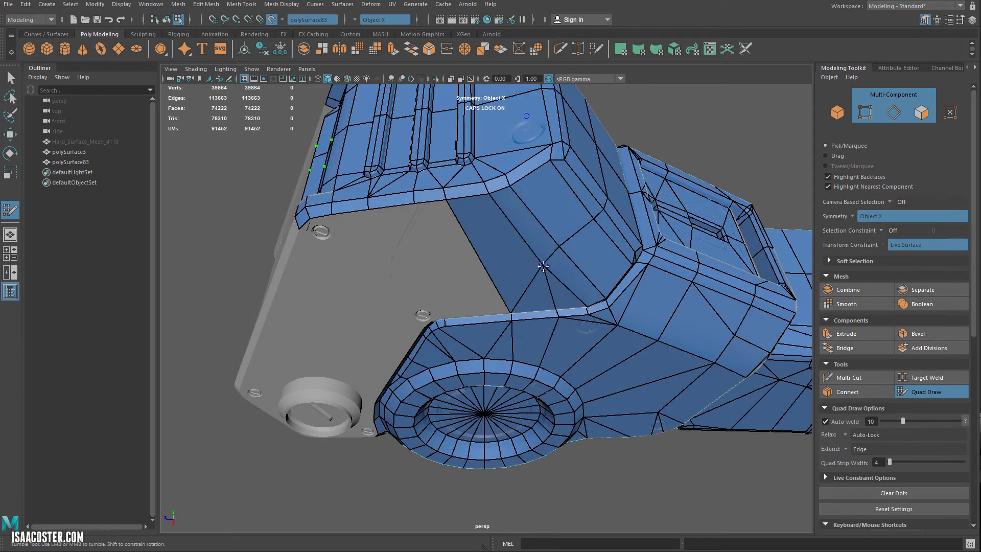
pyautogui.keyDown('alt'); pyautogui.moveTo(579, 283); pyautogui.dragTo(590, 196); pyautogui.keyUp('alt')
pyautogui.keyDown('alt'); pyautogui.moveTo(531, 227); pyautogui.dragTo(551, 223); pyautogui.keyUp('alt')
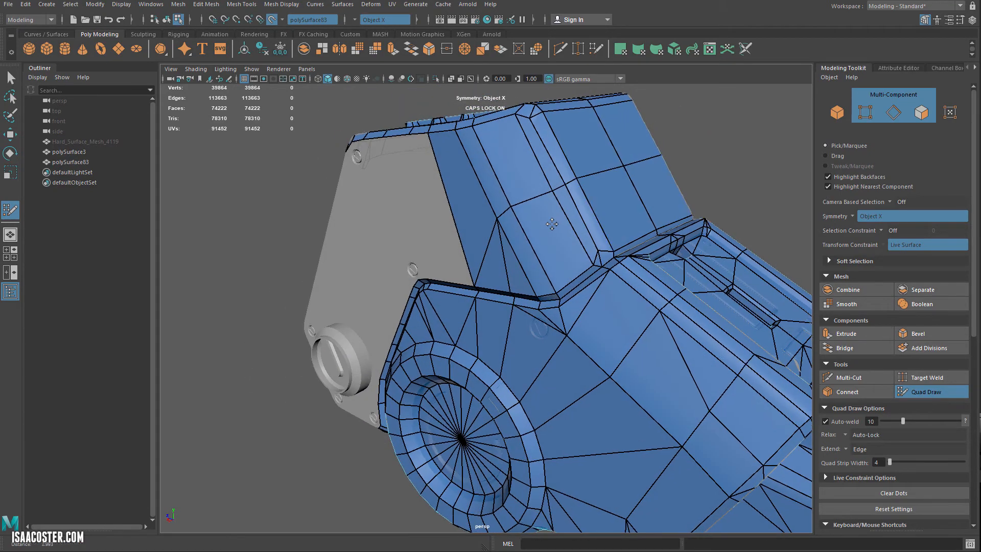
pyautogui.keyDown('alt'); pyautogui.moveTo(551, 223); pyautogui.dragTo(570, 235, button='right'); pyautogui.keyUp('alt')
pyautogui.keyDown('alt'); pyautogui.moveTo(570, 235); pyautogui.dragTo(591, 279, button='middle'); pyautogui.keyUp('alt')
pyautogui.keyDown('alt'); pyautogui.moveTo(590, 279); pyautogui.dragTo(508, 135); pyautogui.keyUp('alt')
pyautogui.moveTo(599, 221); pyautogui.dragTo(544, 127)
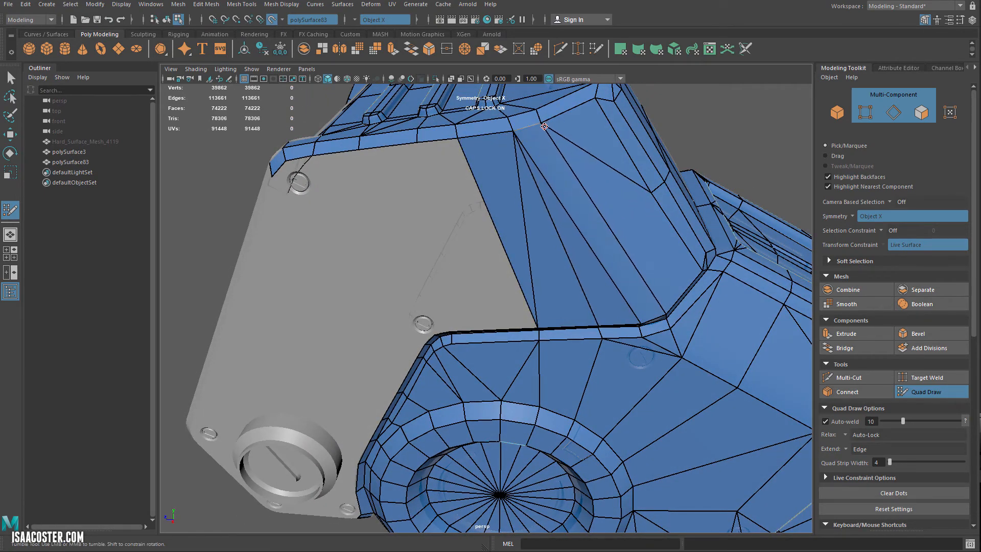
# Collapse the remaining horizontal edge loop around the side and front corner by welding its vertices onto the upper border.
pyautogui.keyDown('alt'); pyautogui.moveTo(631, 190); pyautogui.dragTo(599, 193); pyautogui.keyUp('alt')
pyautogui.moveTo(598, 247); pyautogui.dragTo(549, 129)
pyautogui.moveTo(619, 234); pyautogui.dragTo(570, 131)
pyautogui.moveTo(635, 223); pyautogui.dragTo(590, 120)
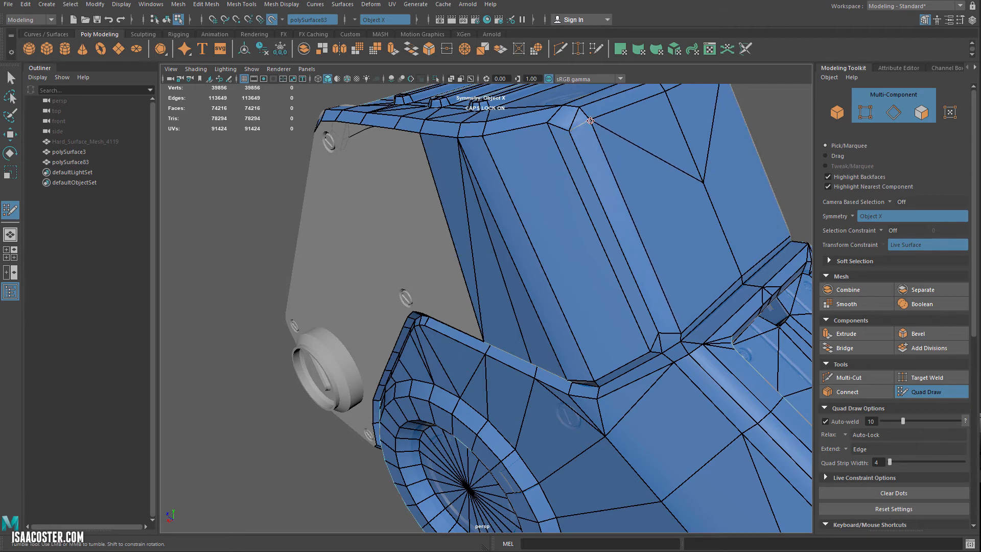
pyautogui.keyDown('alt'); pyautogui.moveTo(610, 175); pyautogui.dragTo(583, 185); pyautogui.keyUp('alt')
pyautogui.keyDown('alt'); pyautogui.moveTo(582, 185); pyautogui.dragTo(662, 239, button='middle'); pyautogui.keyUp('alt')
pyautogui.moveTo(663, 255); pyautogui.dragTo(638, 152)
# Delete the two long triangles beside the side panel's open edge and refill the area with a single quad.
pyautogui.keyDown('alt'); pyautogui.moveTo(610, 230); pyautogui.dragTo(670, 210); pyautogui.keyUp('alt')
pyautogui.keyDown('alt'); pyautogui.moveTo(567, 220); pyautogui.dragTo(580, 228); pyautogui.keyUp('alt')
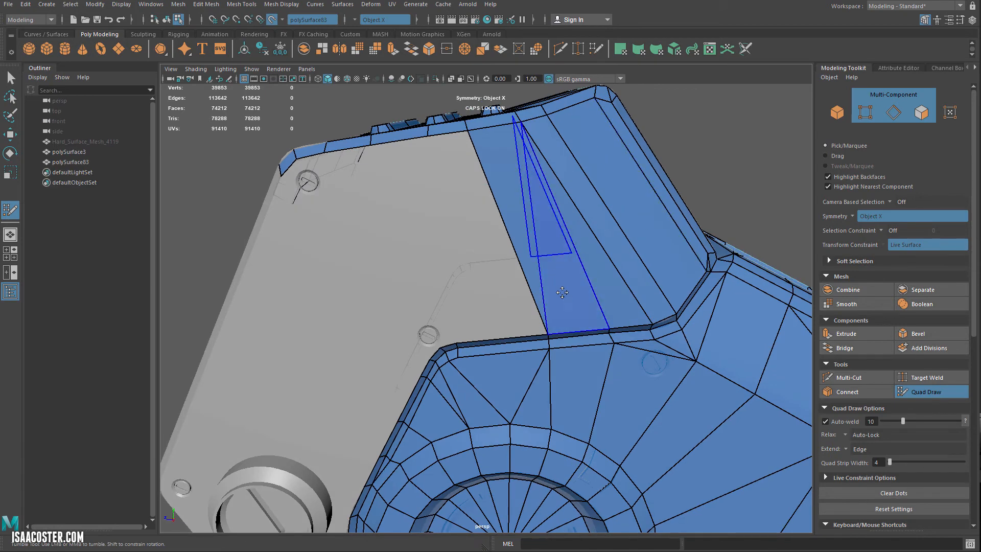
pyautogui.keyDown('ctrl'); pyautogui.keyDown('shift'); pyautogui.click(558, 291); pyautogui.keyUp('shift'); pyautogui.keyUp('ctrl')
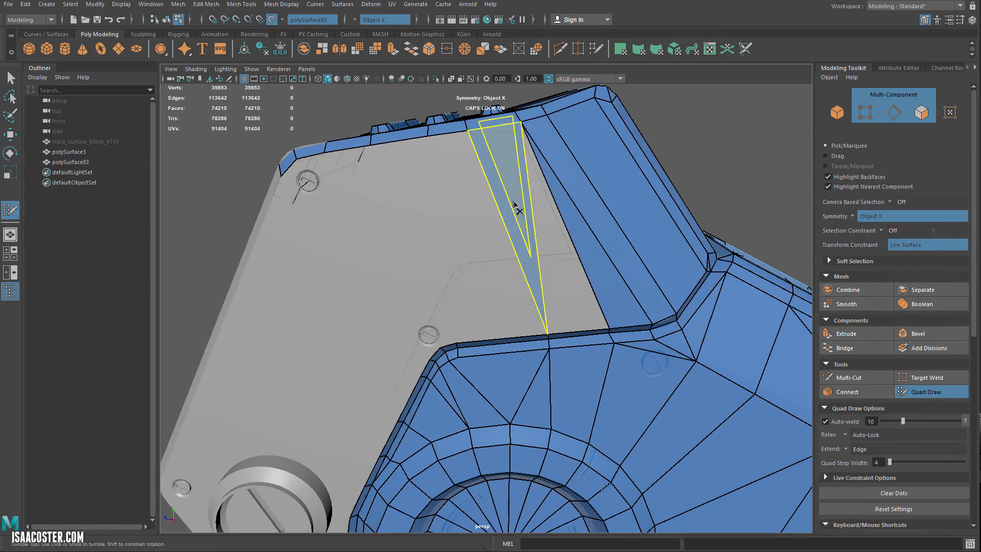
pyautogui.keyDown('ctrl'); pyautogui.keyDown('shift'); pyautogui.click(518, 234); pyautogui.keyUp('shift'); pyautogui.keyUp('ctrl')
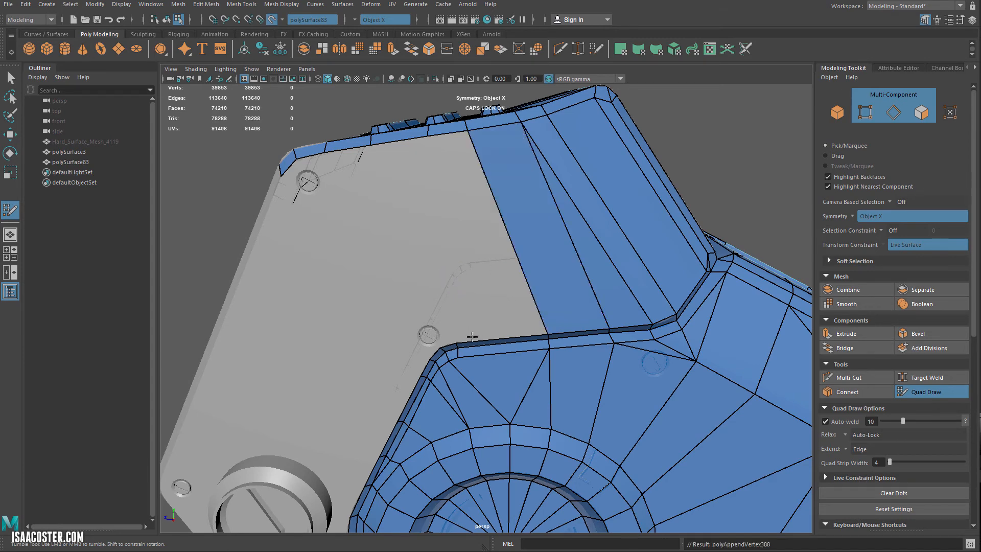
# Fill three long quads on the side panel between the upper border and the lower rim, working towards the rear corner.
pyautogui.keyDown('alt'); pyautogui.moveTo(446, 322); pyautogui.dragTo(459, 333); pyautogui.keyUp('alt')
pyautogui.keyDown('alt'); pyautogui.moveTo(460, 333); pyautogui.dragTo(514, 366, button='right'); pyautogui.keyUp('alt')
pyautogui.moveTo(514, 366)
pyautogui.keyDown('alt'); pyautogui.mouseDown()
pyautogui.moveTo(521, 376)
pyautogui.moveTo(501, 366)
pyautogui.moveTo(511, 379)
pyautogui.mouseUp(); pyautogui.keyUp('alt')
pyautogui.keyDown('alt'); pyautogui.moveTo(511, 378); pyautogui.dragTo(438, 251, button='right'); pyautogui.keyUp('alt')
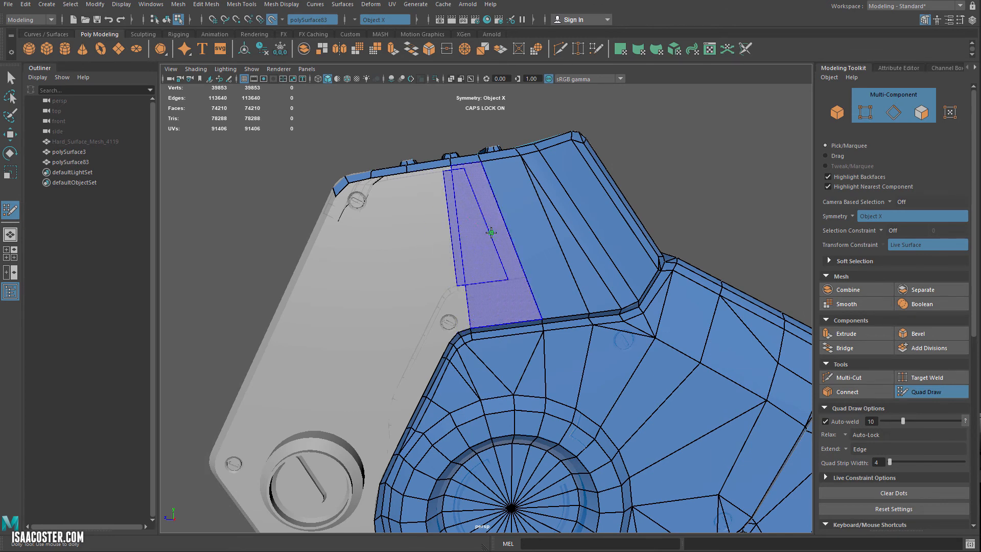
pyautogui.keyDown('alt'); pyautogui.moveTo(384, 312); pyautogui.dragTo(407, 322); pyautogui.keyUp('alt')
pyautogui.keyDown('alt'); pyautogui.moveTo(407, 322); pyautogui.dragTo(452, 242, button='right'); pyautogui.keyUp('alt')
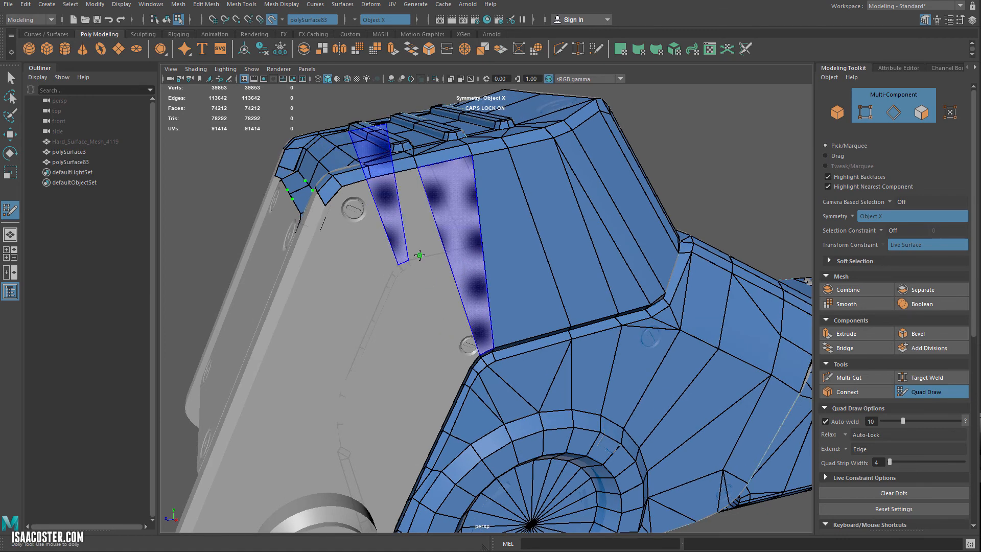
pyautogui.keyDown('shift'); pyautogui.click(419, 254); pyautogui.keyUp('shift')
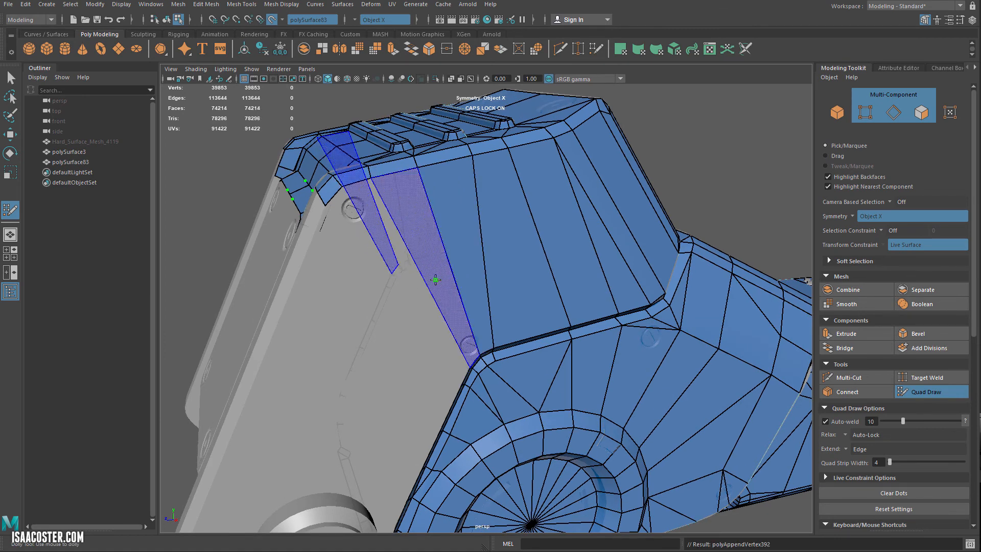
pyautogui.keyDown('shift'); pyautogui.click(390, 271); pyautogui.keyUp('shift')
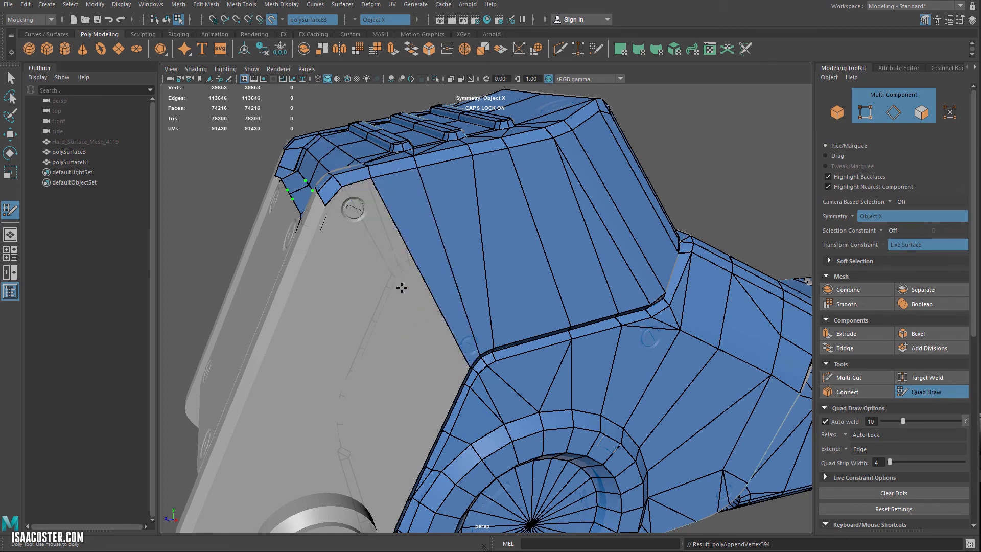
pyautogui.keyDown('alt'); pyautogui.moveTo(396, 283); pyautogui.dragTo(449, 319); pyautogui.keyUp('alt')
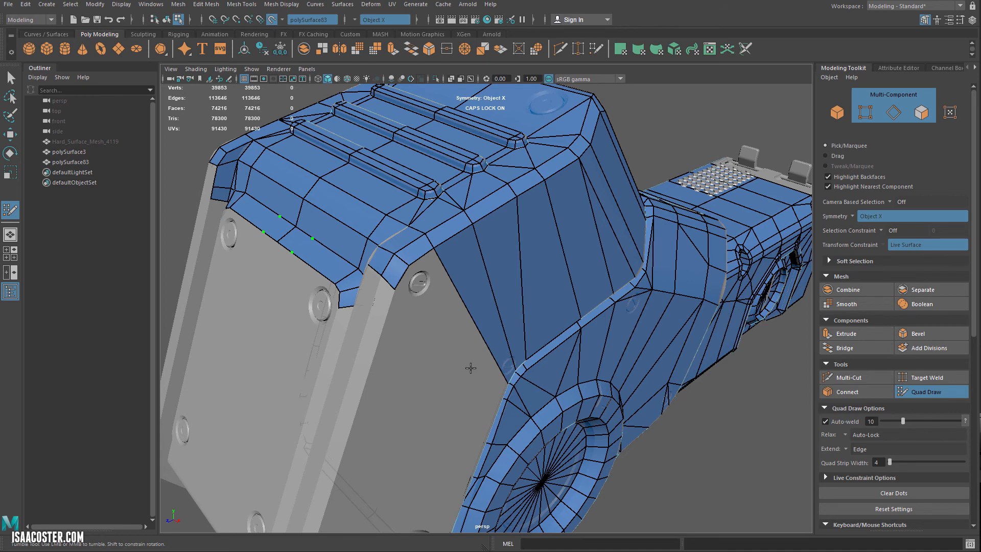
pyautogui.keyDown('alt'); pyautogui.moveTo(471, 368); pyautogui.dragTo(498, 378); pyautogui.keyUp('alt')
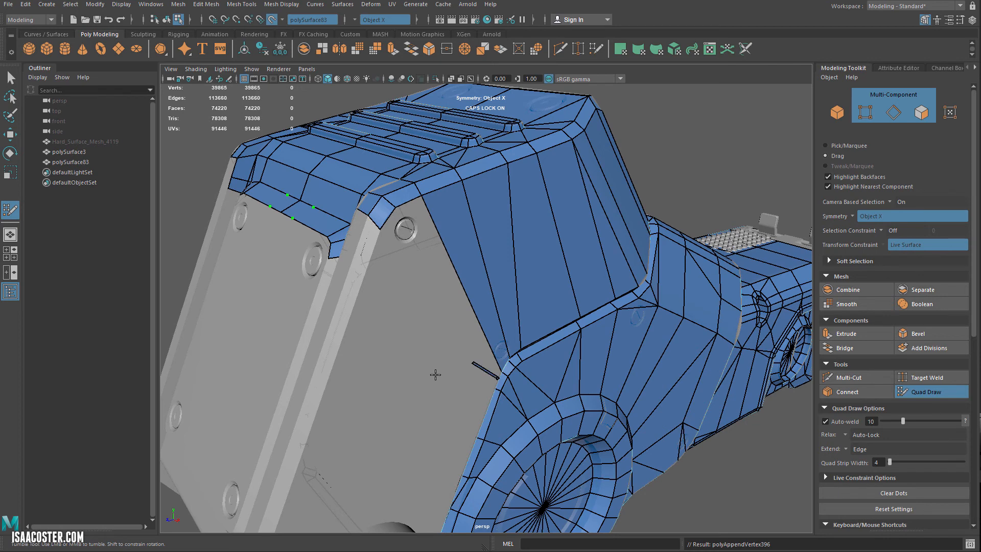
pyautogui.keyDown('alt'); pyautogui.moveTo(435, 374); pyautogui.dragTo(469, 373); pyautogui.keyUp('alt')
pyautogui.hotkey('ctrl', 'z')
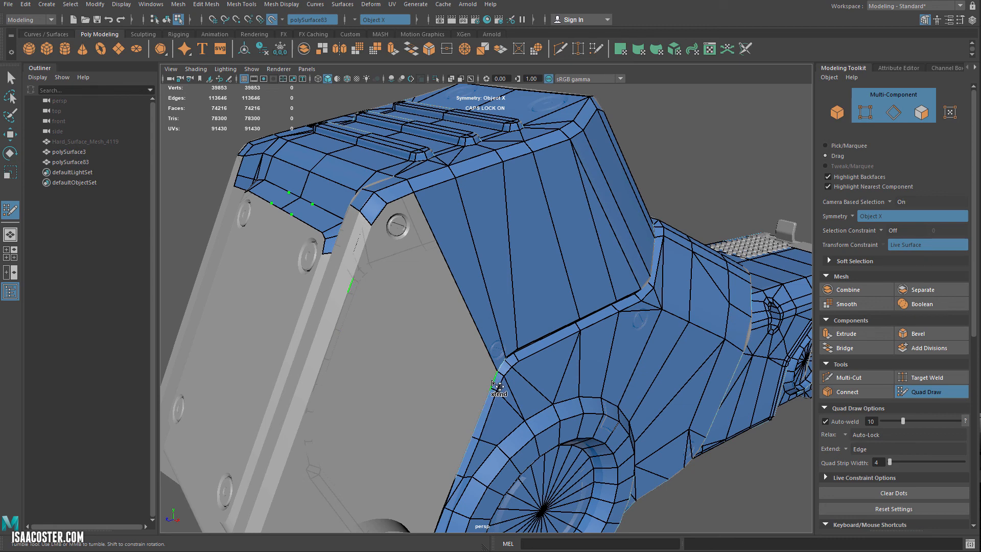
# Extend two quads from the lower rim's edges to the upper rear corner and weld the loose vertex onto the border corner.
pyautogui.moveTo(494, 384)
pyautogui.mouseDown()
pyautogui.moveTo(390, 235)
pyautogui.moveTo(402, 205)
pyautogui.mouseUp()
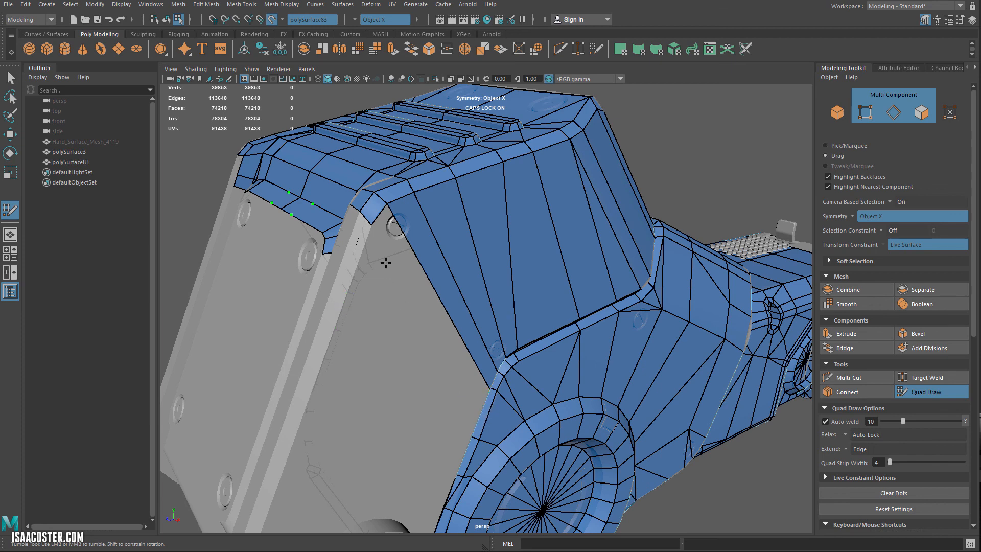
pyautogui.moveTo(483, 408); pyautogui.dragTo(374, 227)
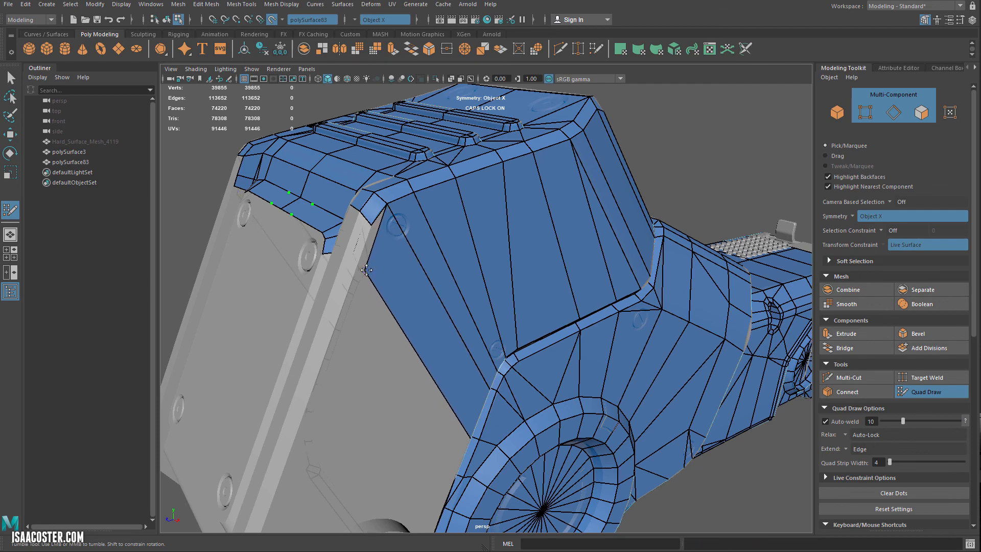
pyautogui.moveTo(365, 270); pyautogui.dragTo(371, 226)
pyautogui.keyDown('alt'); pyautogui.moveTo(393, 339); pyautogui.dragTo(473, 316); pyautogui.keyUp('alt')
pyautogui.keyDown('alt'); pyautogui.moveTo(473, 317); pyautogui.dragTo(446, 335, button='middle'); pyautogui.keyUp('alt')
pyautogui.keyDown('alt'); pyautogui.moveTo(446, 335); pyautogui.dragTo(614, 450); pyautogui.keyUp('alt')
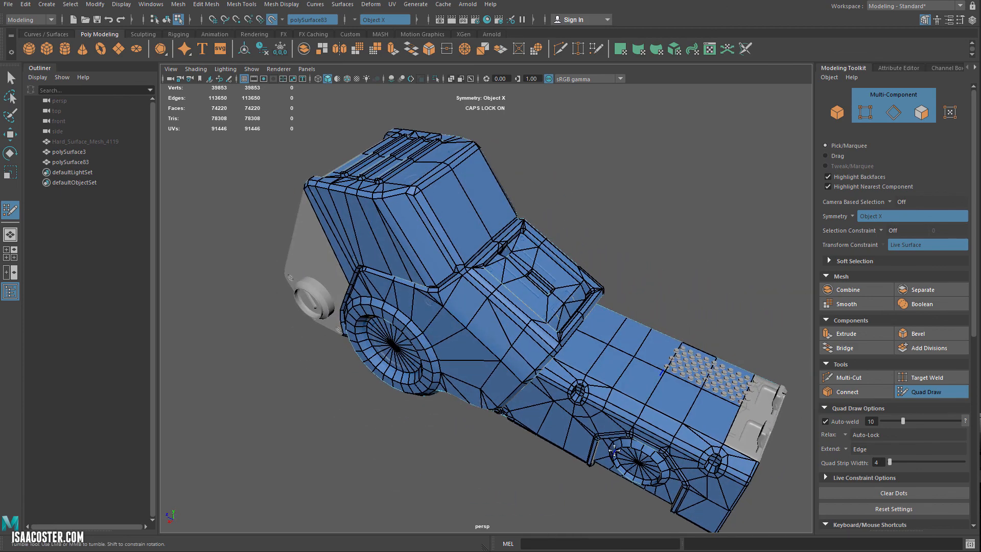